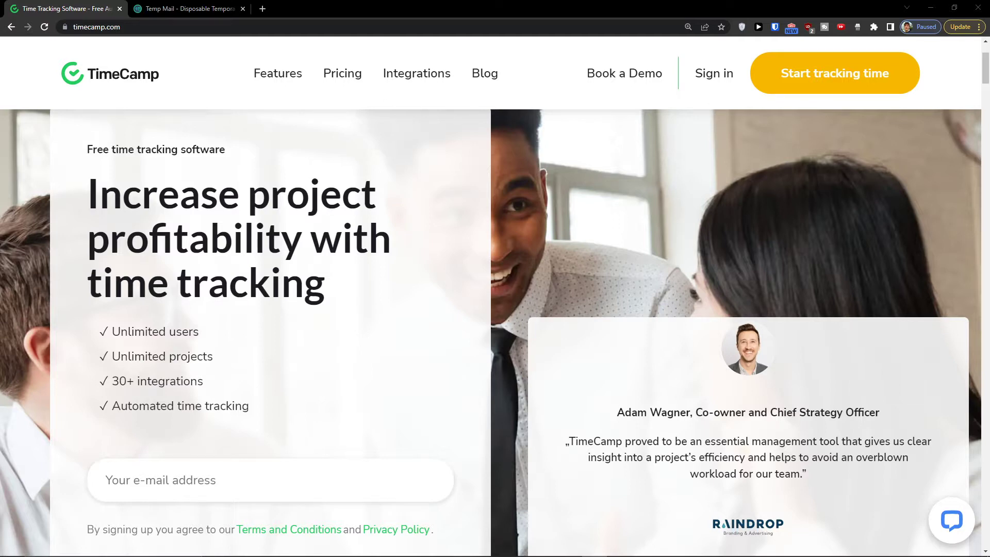
- Replace the pasted URL in the sign-up e-mail field with the copied Temp Mail address
scroll(347, 326, down, 2)
click(287, 355)
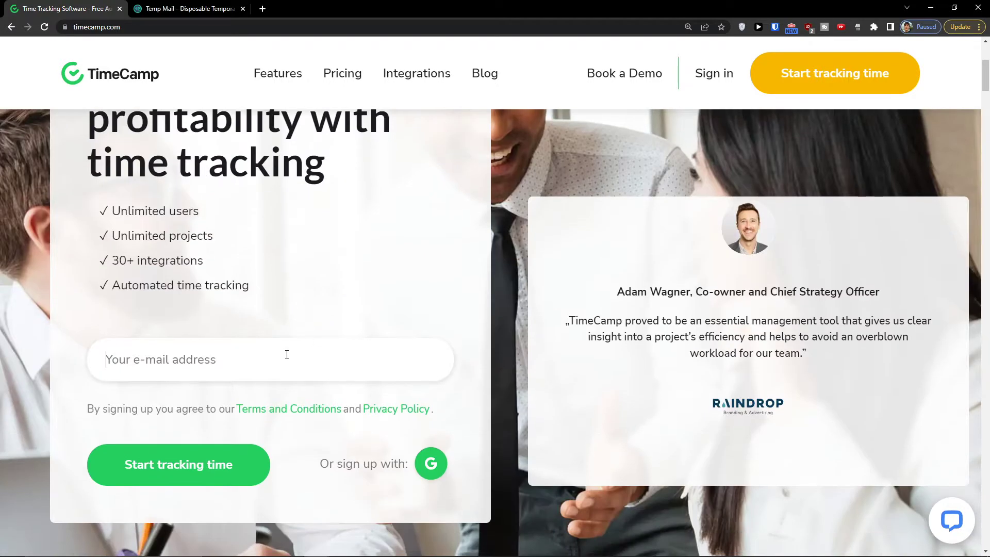
text(https://www.youtube.com/channel/UCtftvnEUzdkoReKhjhBNK5w)
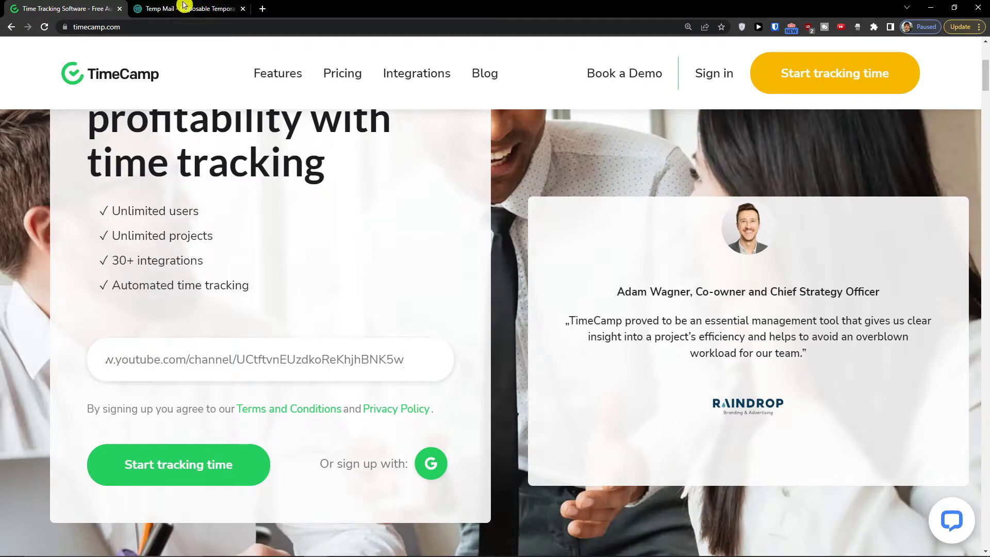
click(188, 9)
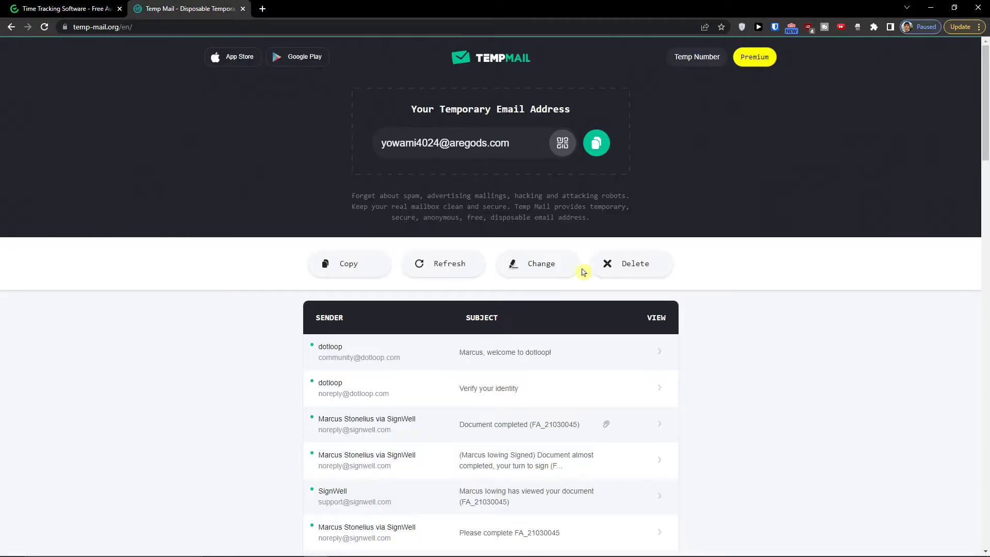
click(592, 144)
click(31, 9)
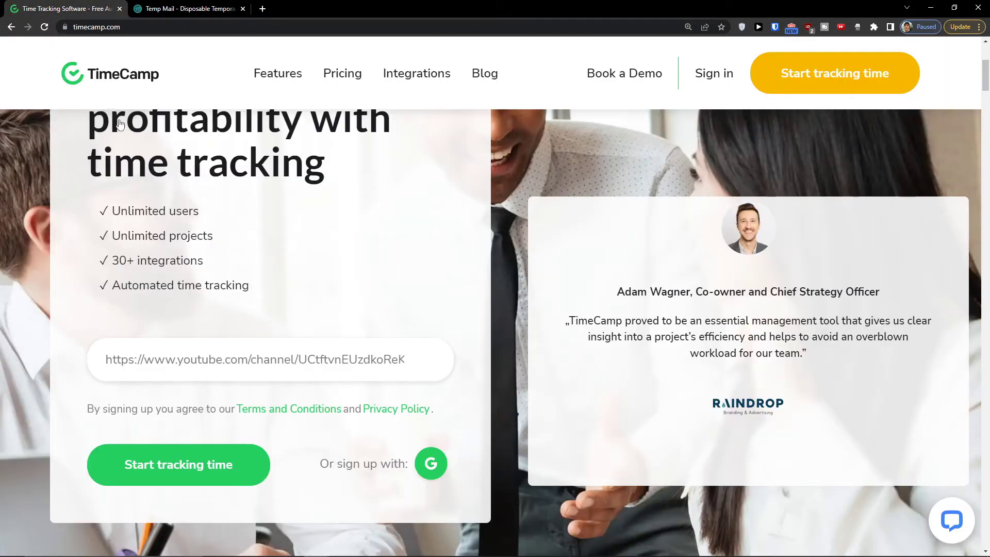
double_click(189, 360)
key(ctrl+a)
key(ctrl+v)
scroll(287, 320, up, 5)
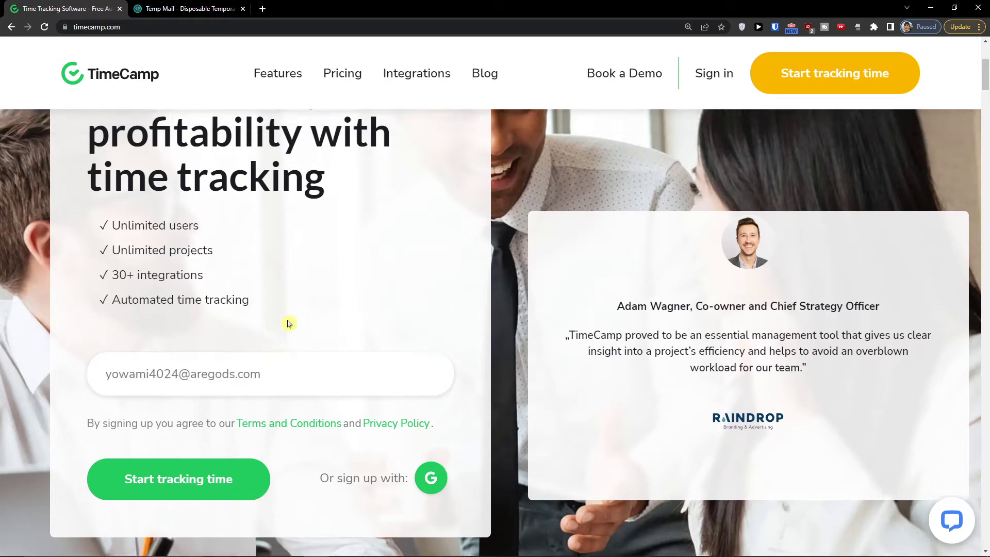
scroll(288, 320, down, 2)
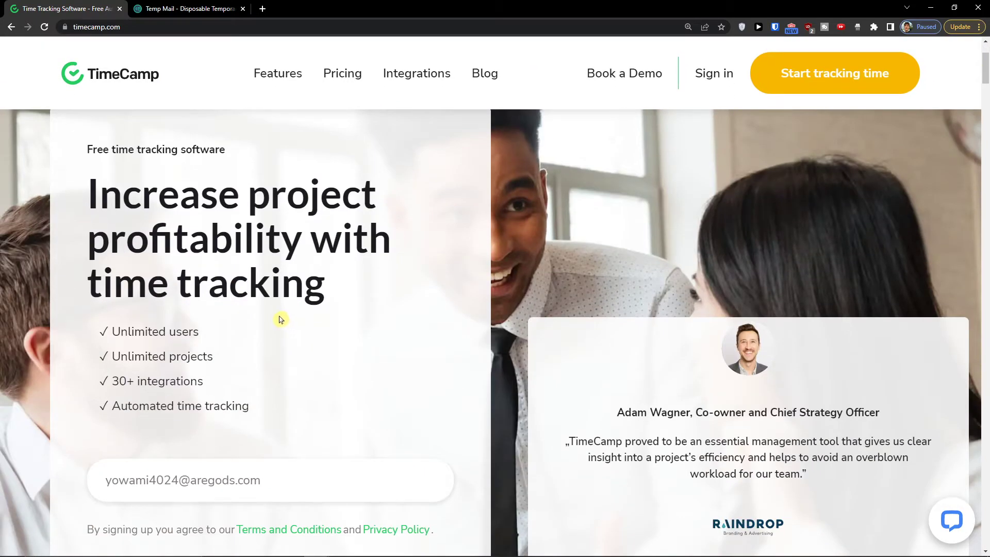
scroll(281, 318, down, 2)
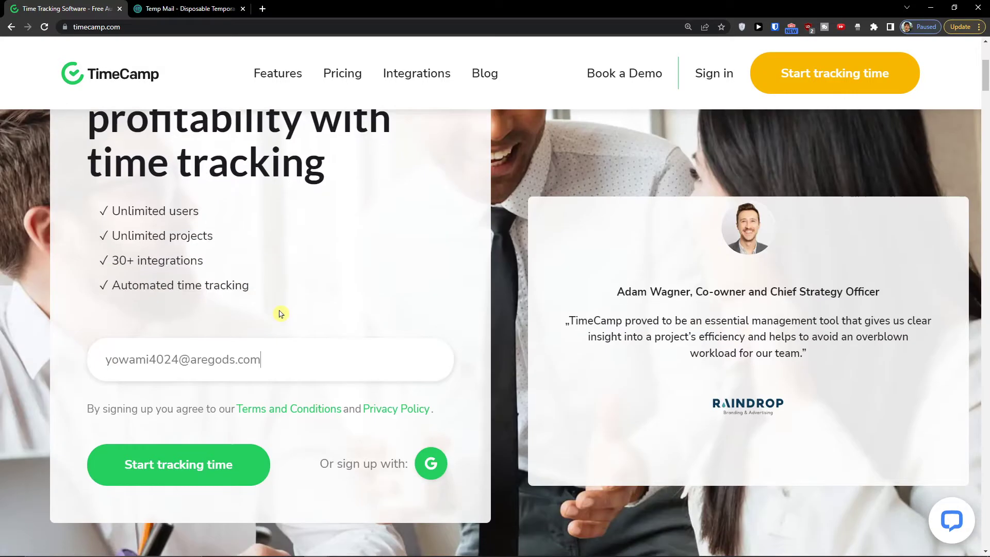
- Submit the e-mail and complete registration with a password and phone number
click(206, 460)
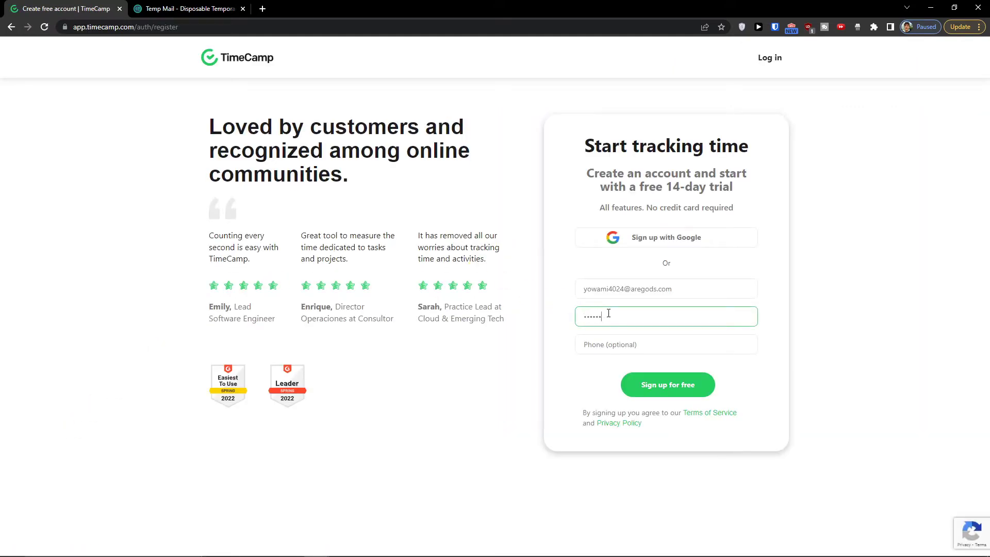
text(•)
key(Tab)
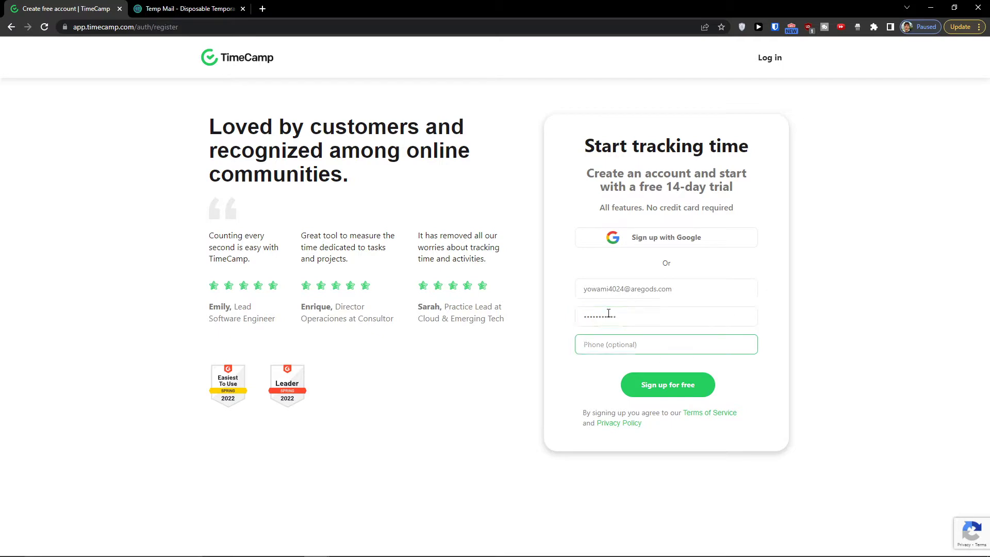
text(e+1)
click(659, 381)
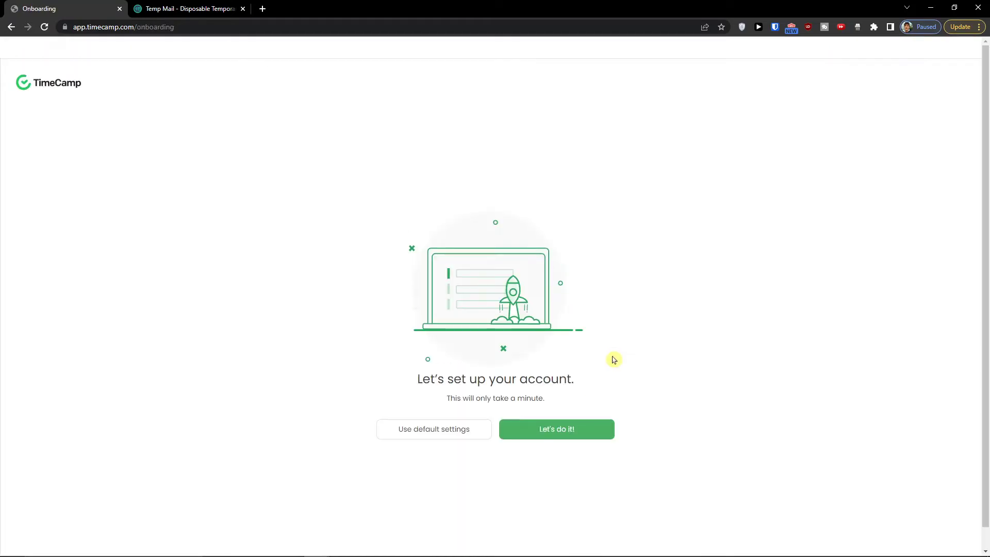
- Start the guided account setup and choose how many people will use TimeCamp
scroll(617, 392, down, 1)
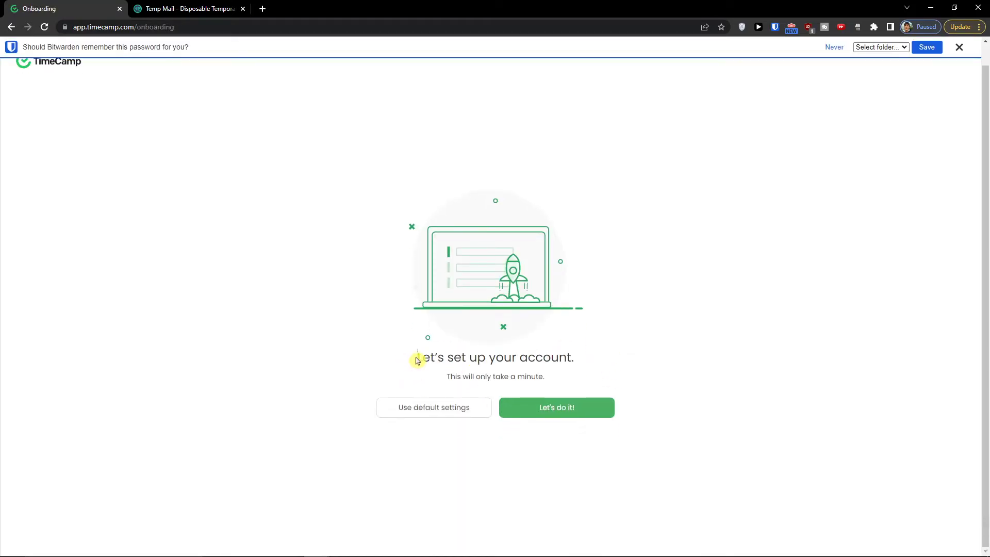
drag(415, 358, 574, 375)
click(574, 376)
click(556, 410)
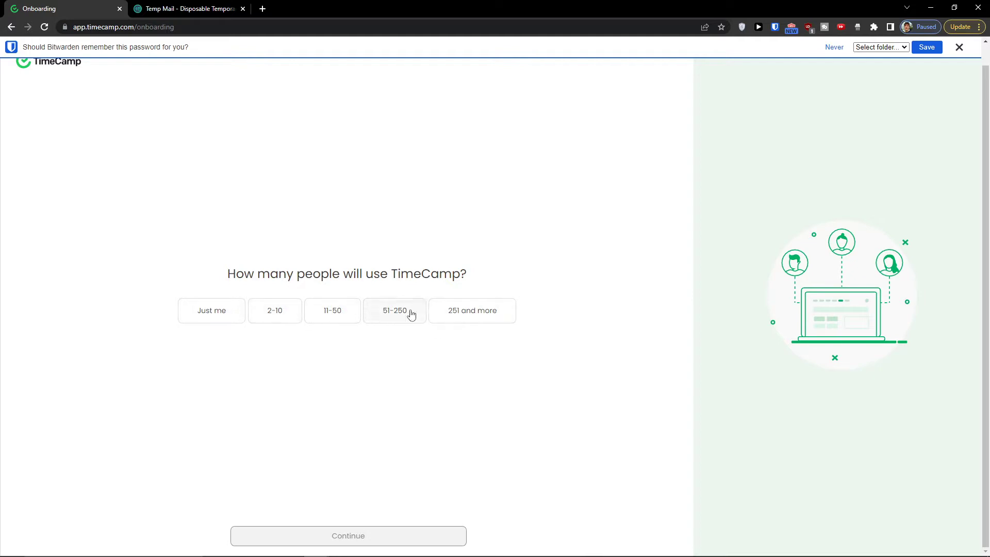
click(216, 310)
click(354, 533)
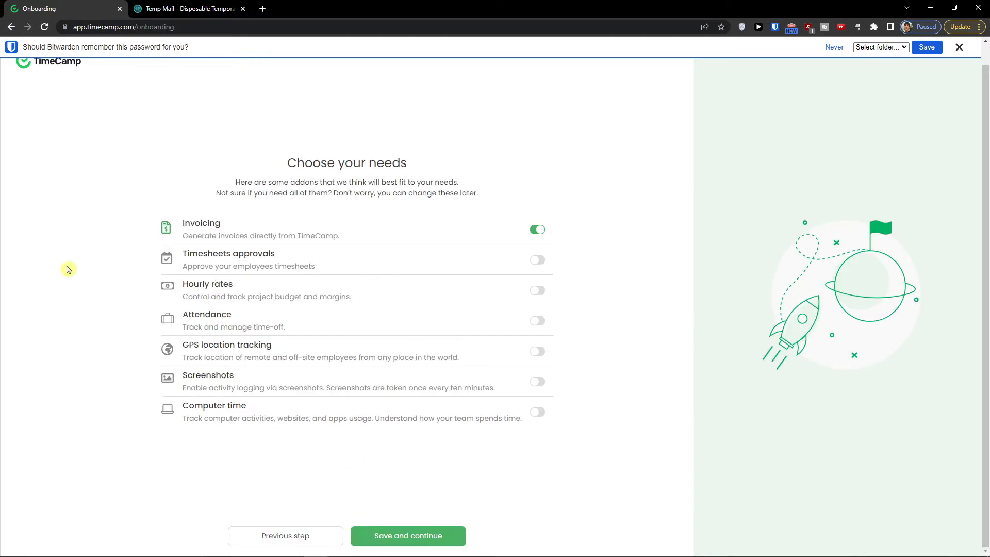
- Switch on the remaining add-ons, including Hourly rates, Attendance and Computer time
drag(276, 165, 467, 185)
click(244, 195)
click(539, 293)
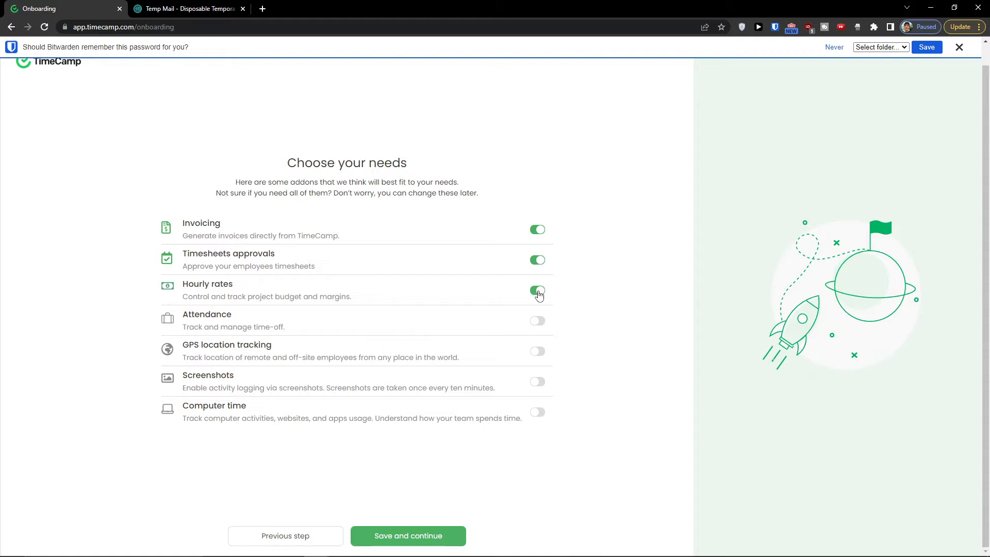
click(541, 323)
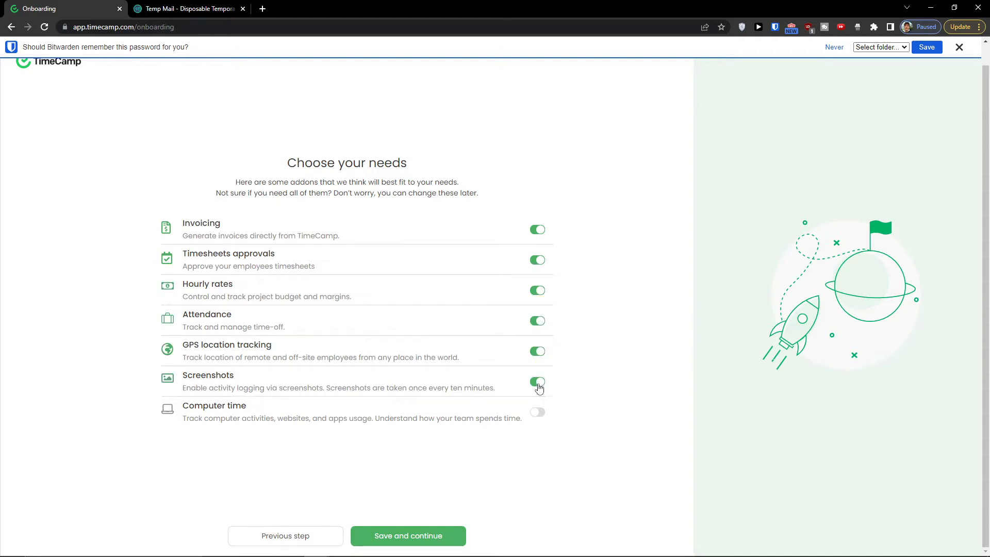
click(544, 414)
- Dismiss the password-saving prompt and save the chosen add-ons
click(959, 48)
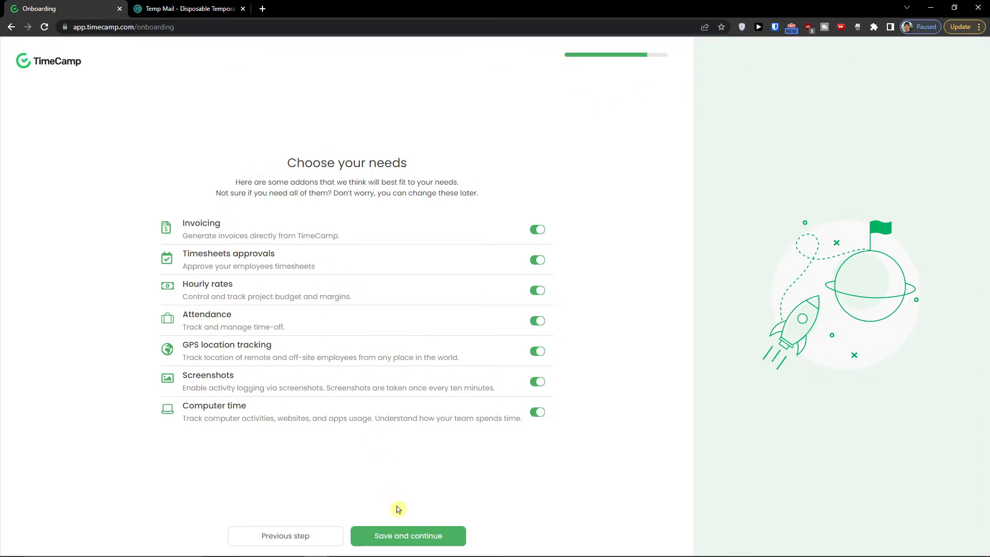
click(414, 542)
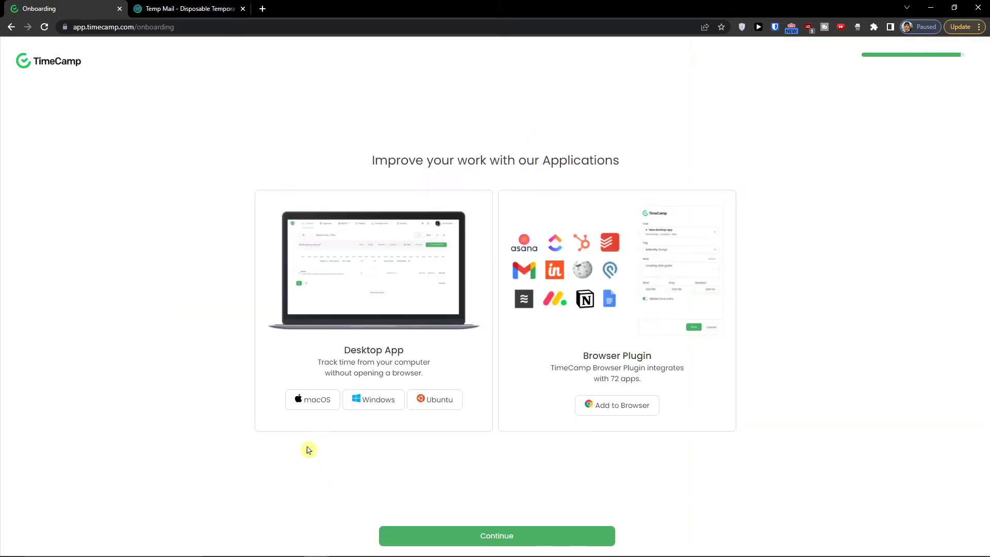
drag(372, 157, 641, 165)
click(641, 167)
- Open the browser plugin's store page, download the Windows desktop app and finish onboarding
click(595, 403)
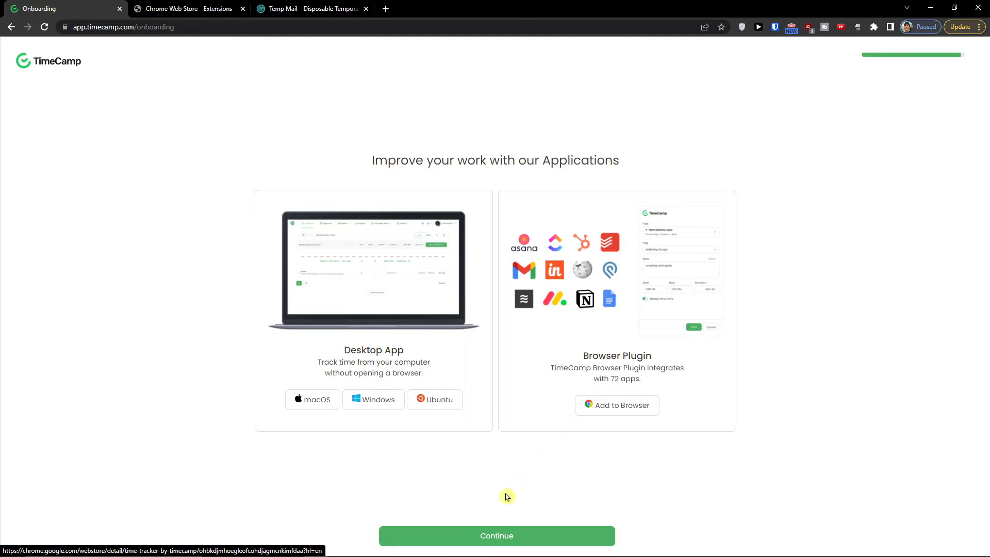
click(370, 404)
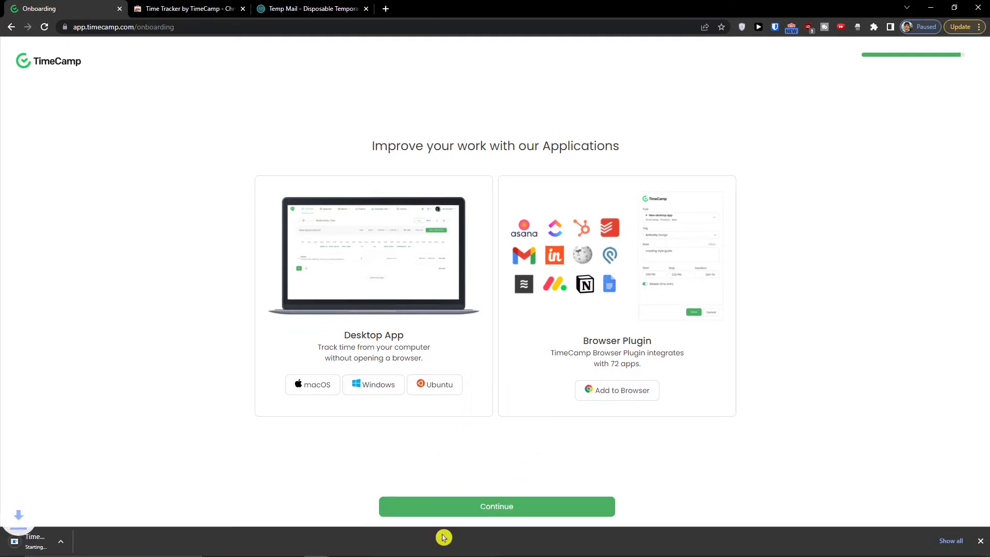
click(451, 510)
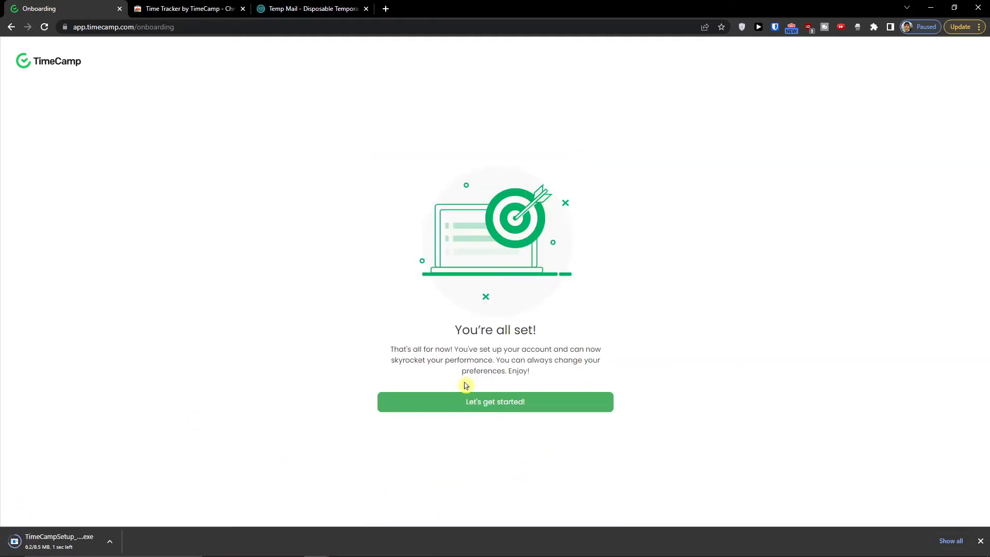
click(470, 401)
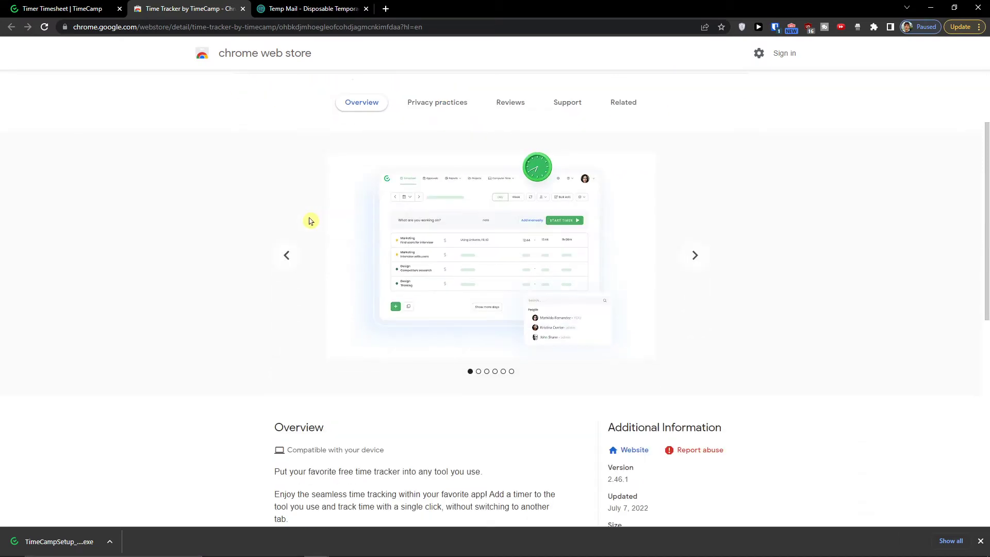
scroll(311, 221, down, 2)
- Scroll through the Time Tracker by TimeCamp extension listing, then return to the TimeCamp timesheet
scroll(311, 222, up, 7)
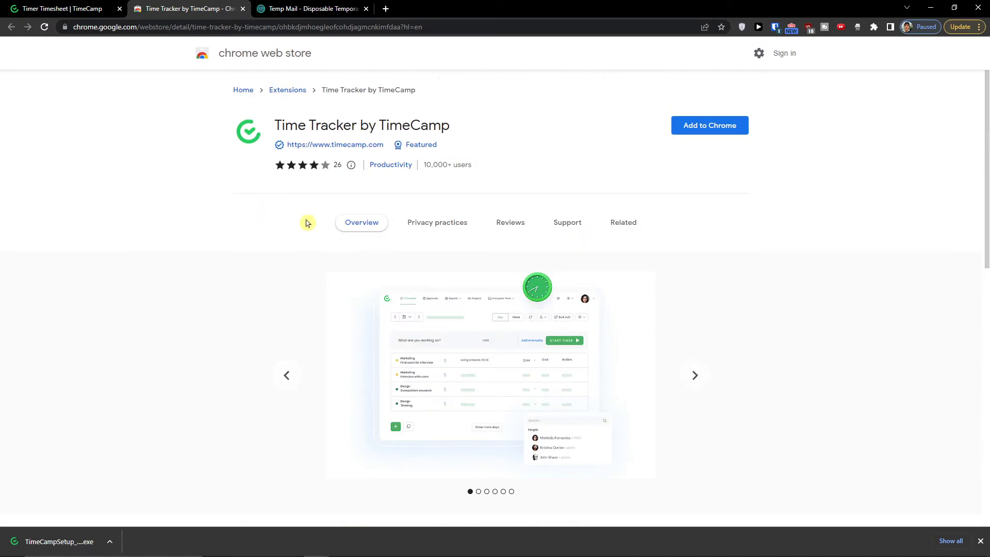
click(82, 8)
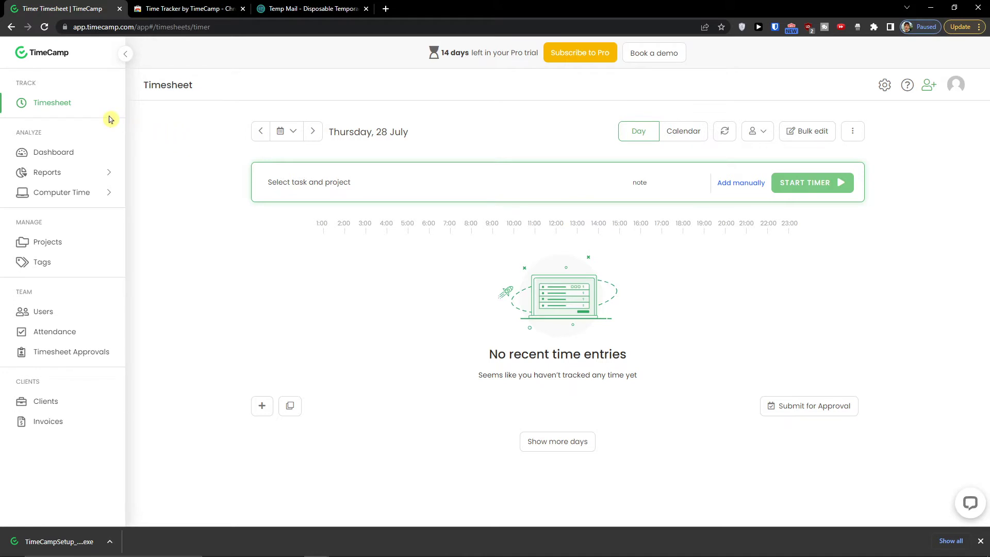
- Go from the Timesheet to the Dashboard, reaching the Desktop Application download page
click(78, 108)
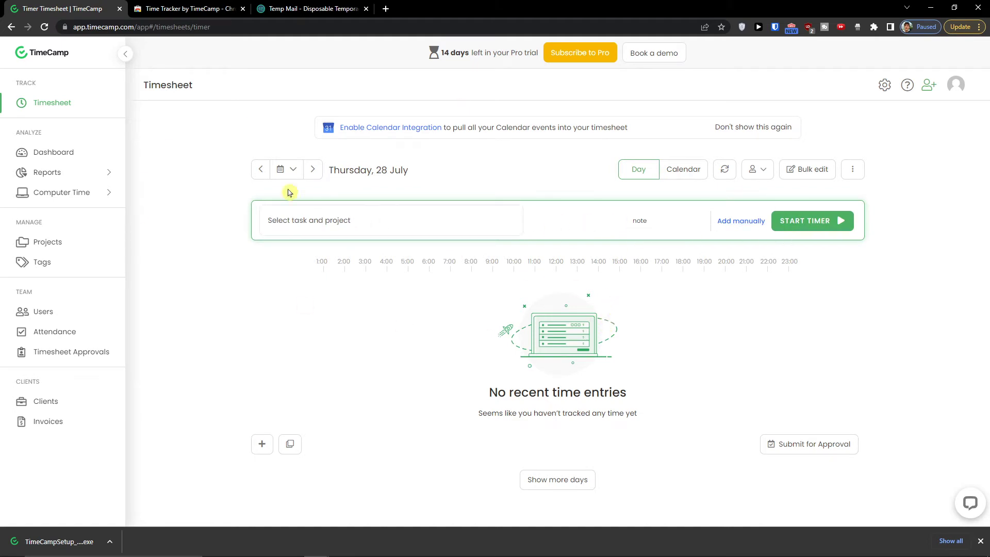
click(76, 155)
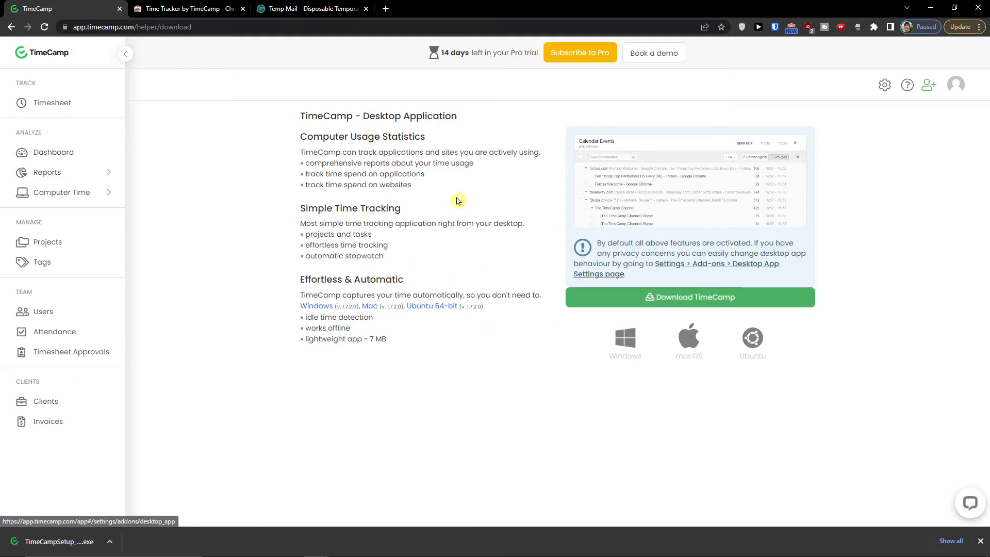
mouse_move(92, 181)
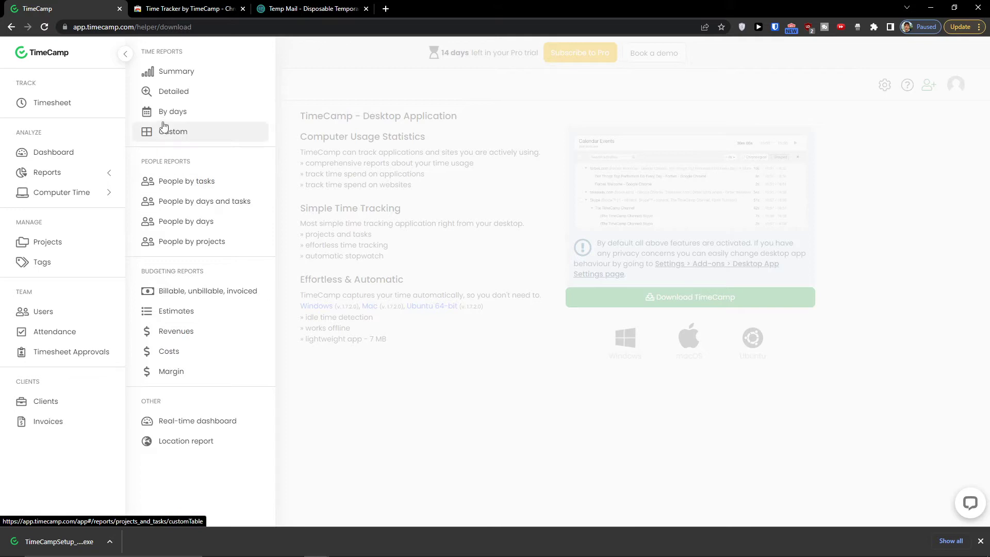
click(170, 71)
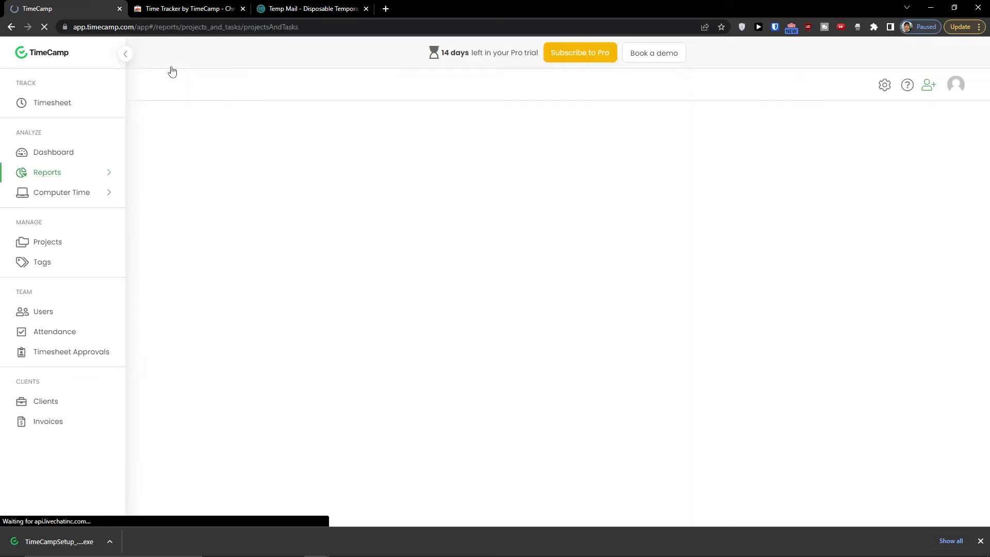
click(103, 198)
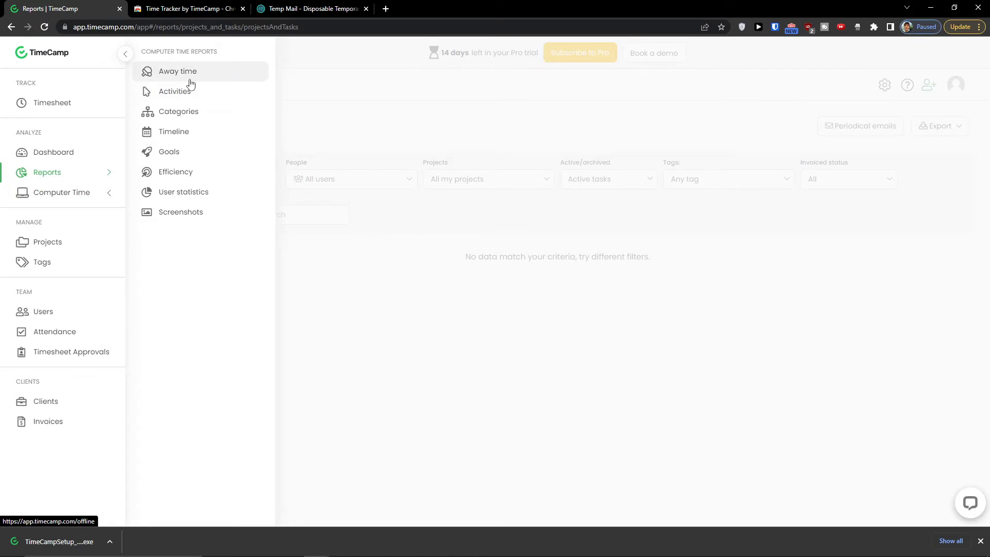
click(79, 192)
click(209, 72)
click(82, 192)
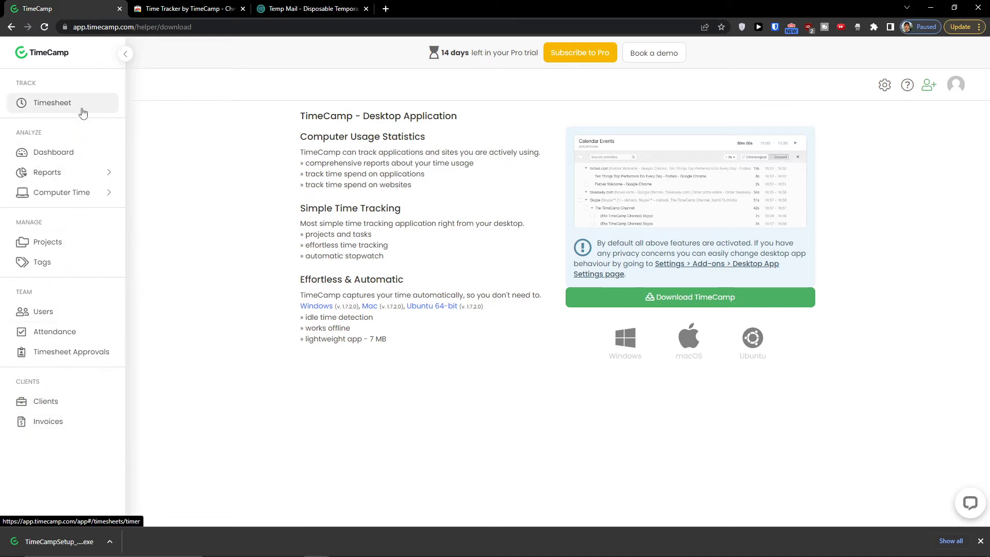
- Create a new project named 'Youtube channel' from the Projects list
click(76, 249)
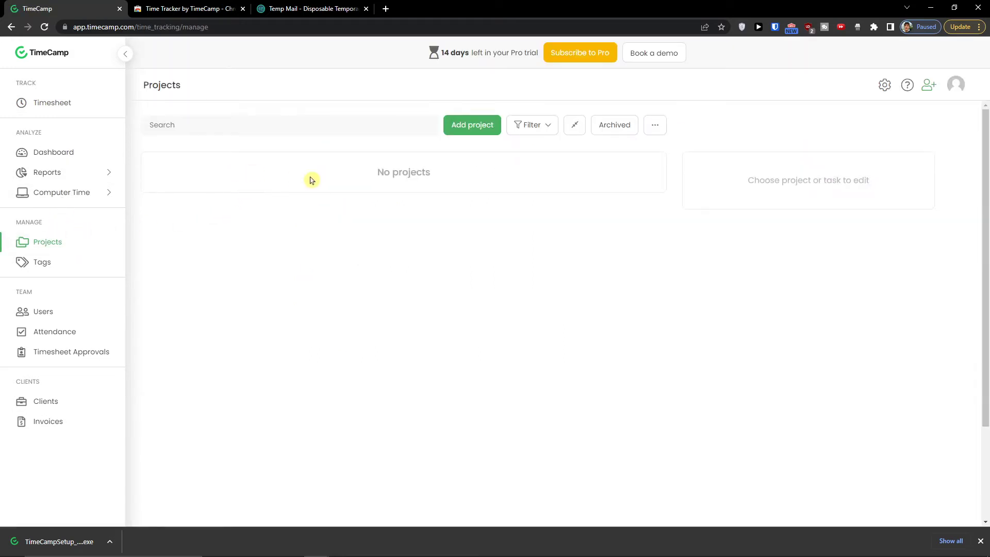
click(468, 130)
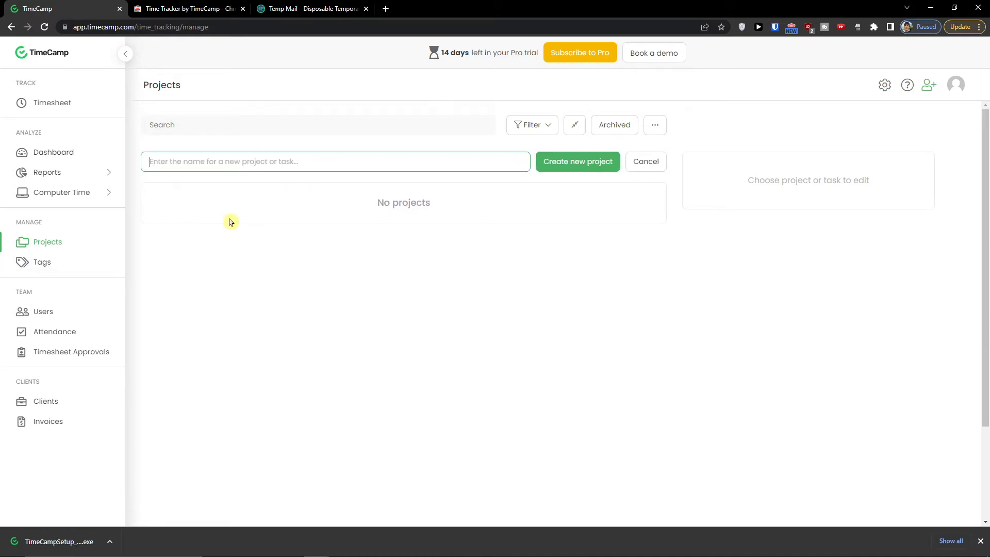
text(Youtube channel)
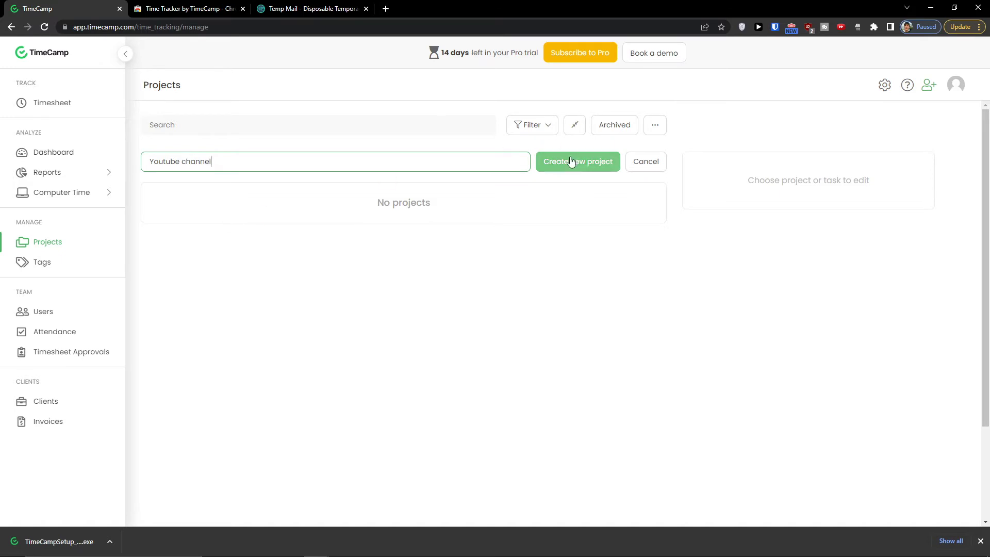
click(570, 161)
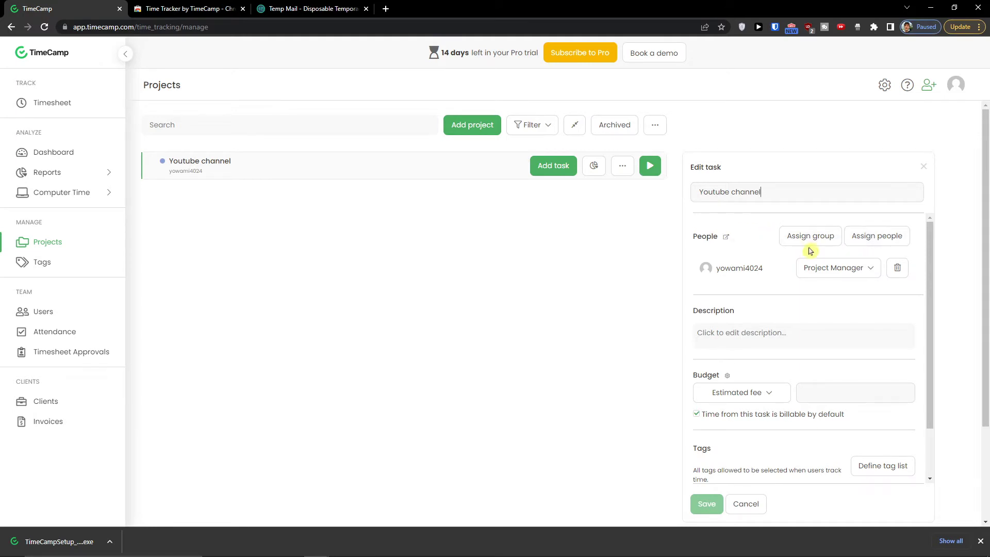
- Give the project an Estimated fee budget of 1000 and check who has access
scroll(740, 346, down, 2)
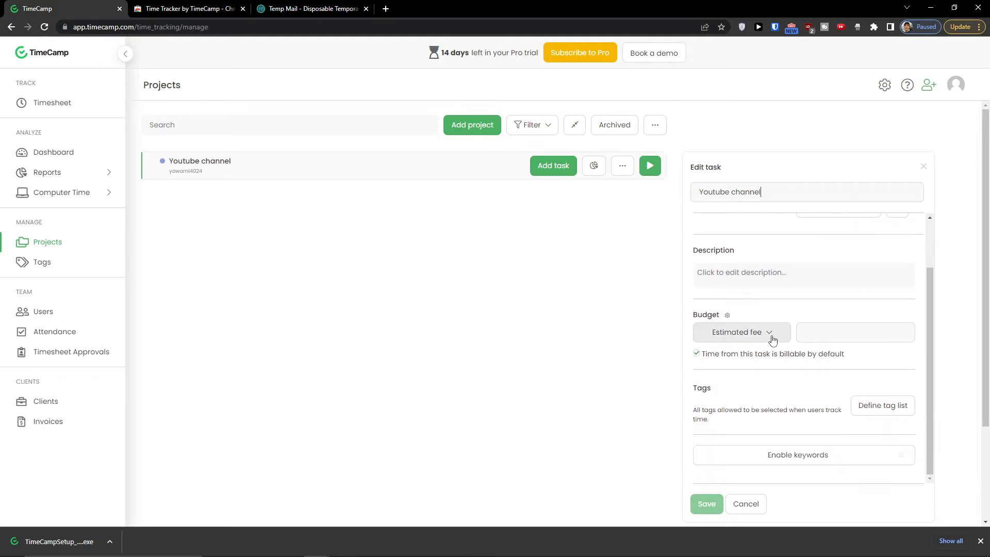
click(769, 335)
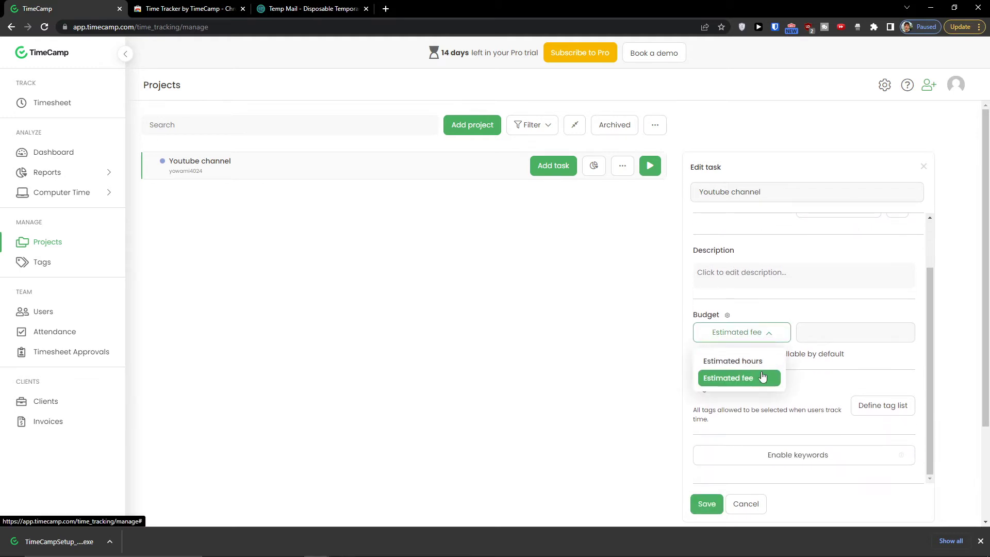
scroll(761, 377, down, 1)
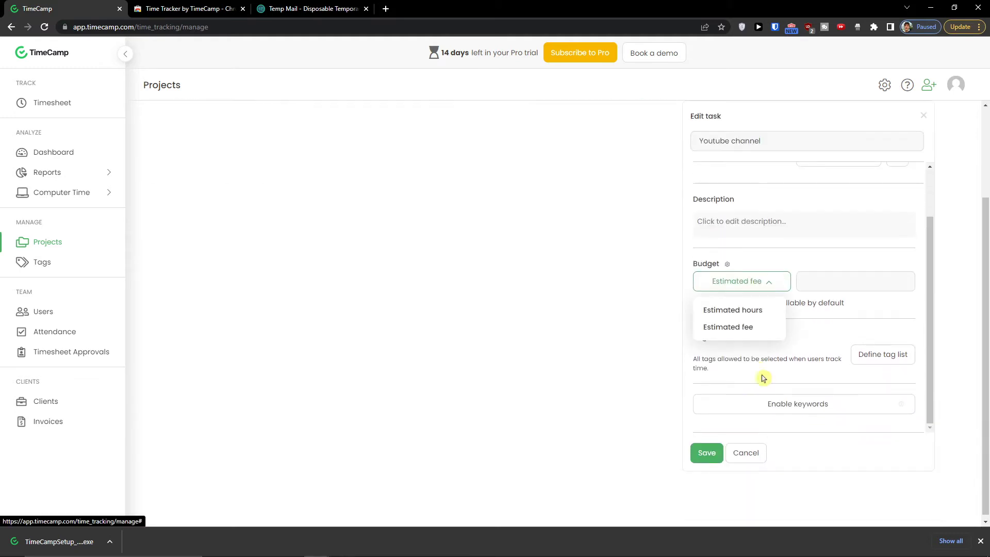
click(742, 329)
click(834, 278)
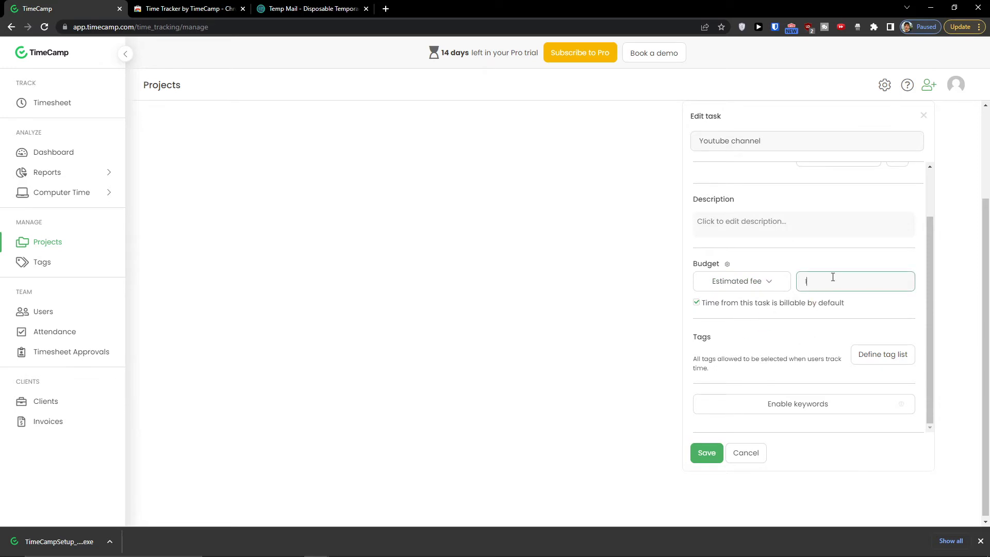
text(1000)
click(560, 267)
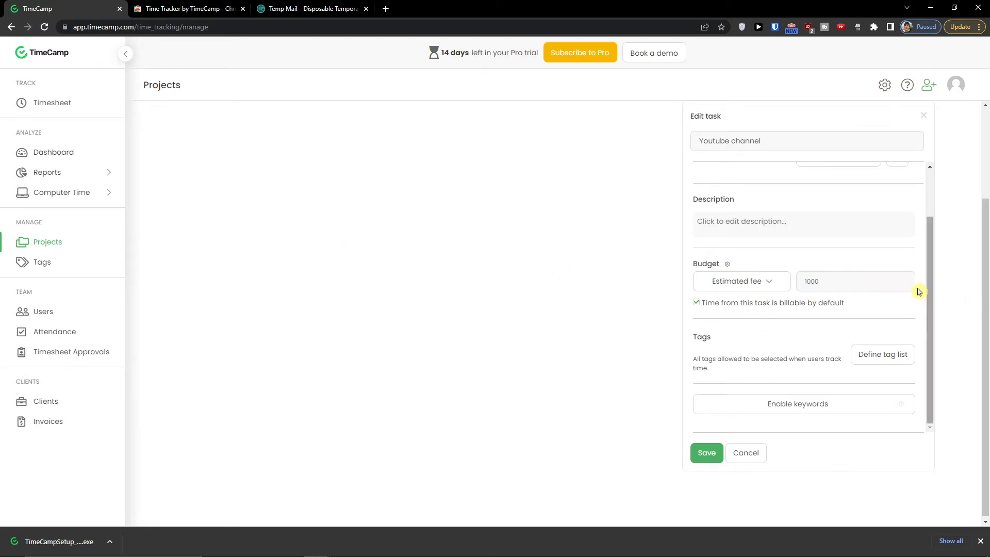
click(753, 319)
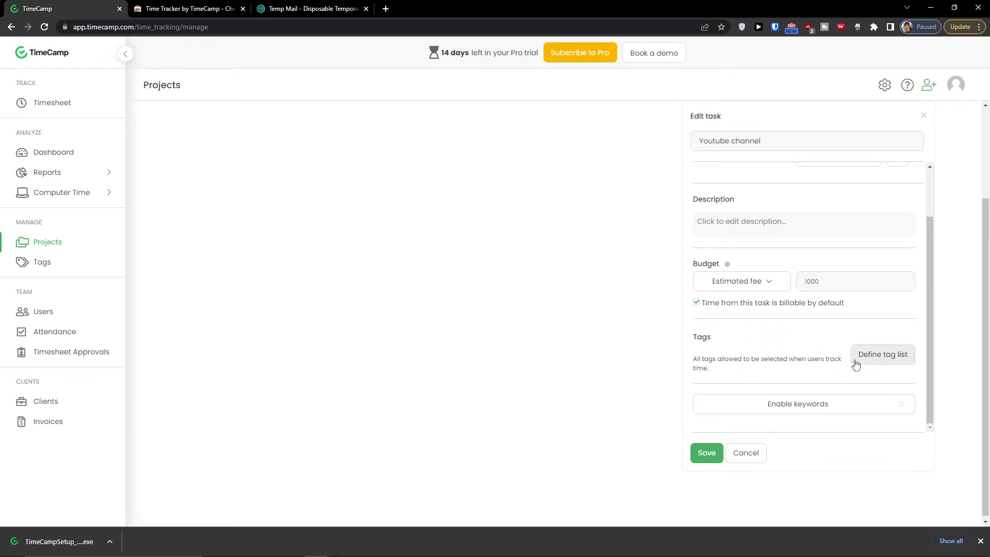
scroll(856, 364, up, 2)
scroll(613, 339, up, 1)
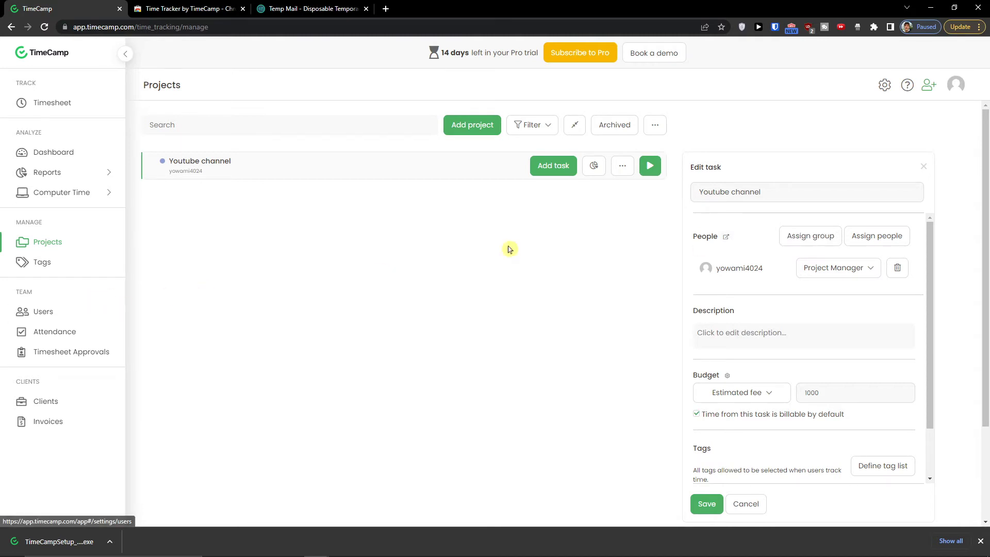
click(726, 238)
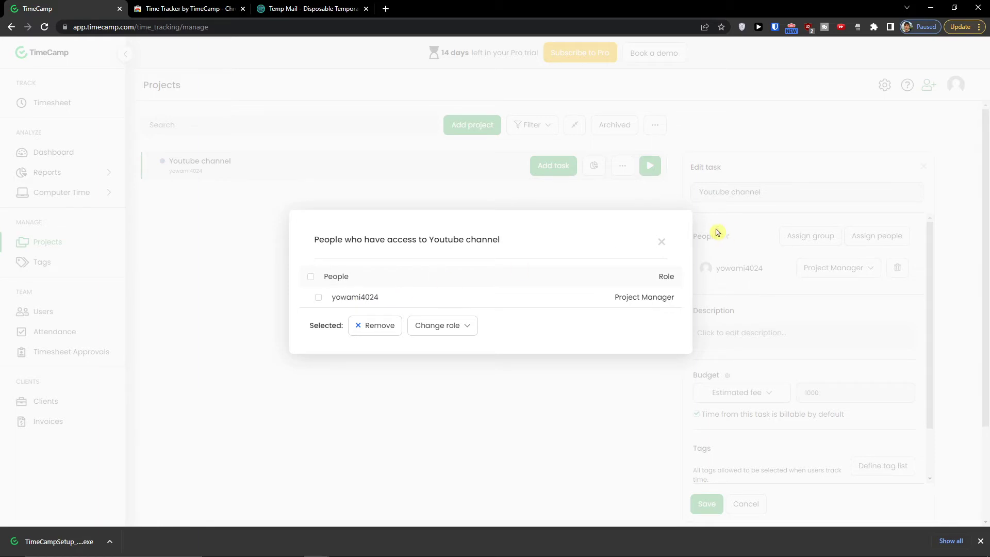
click(654, 240)
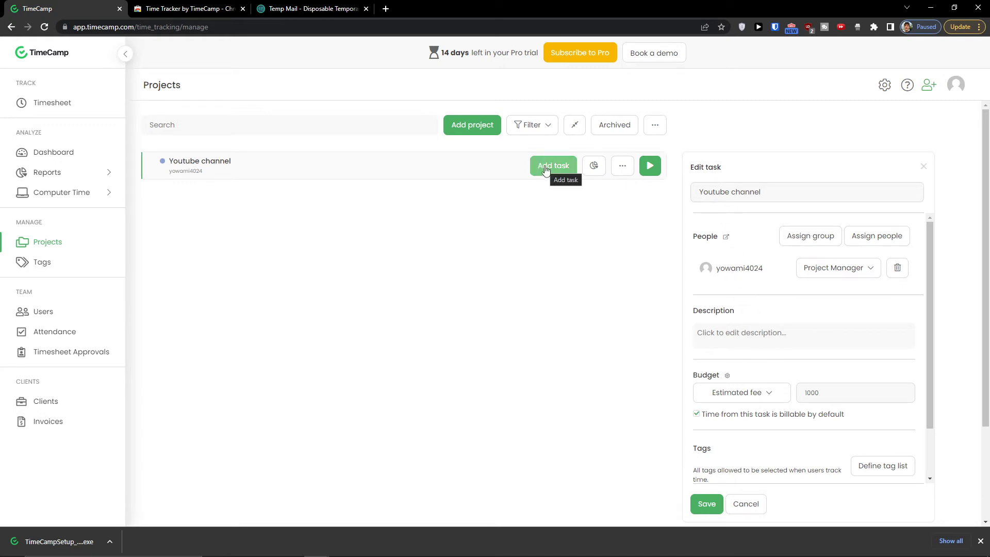
- Add a 'Youtube Video' task under the Youtube channel project
click(545, 170)
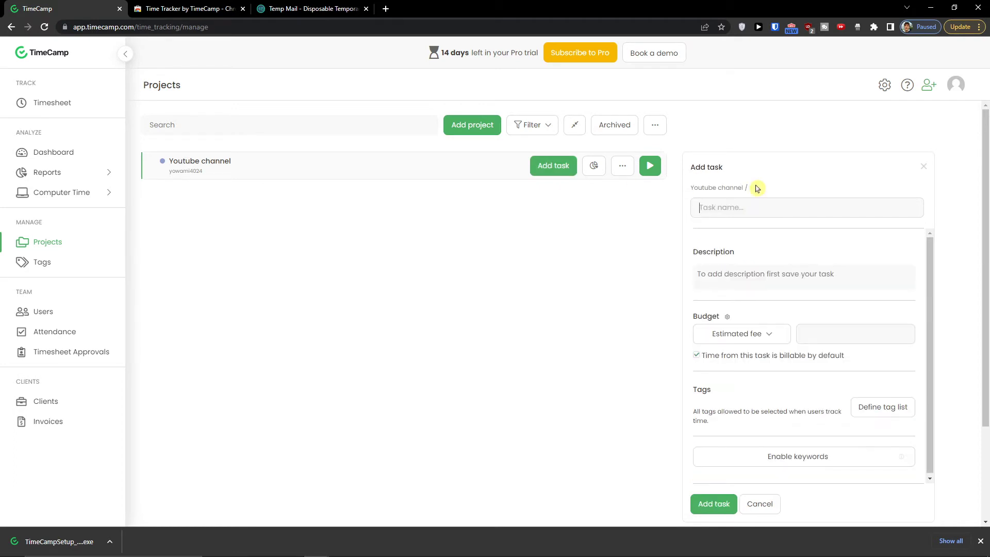
text(Youtube Video)
click(709, 505)
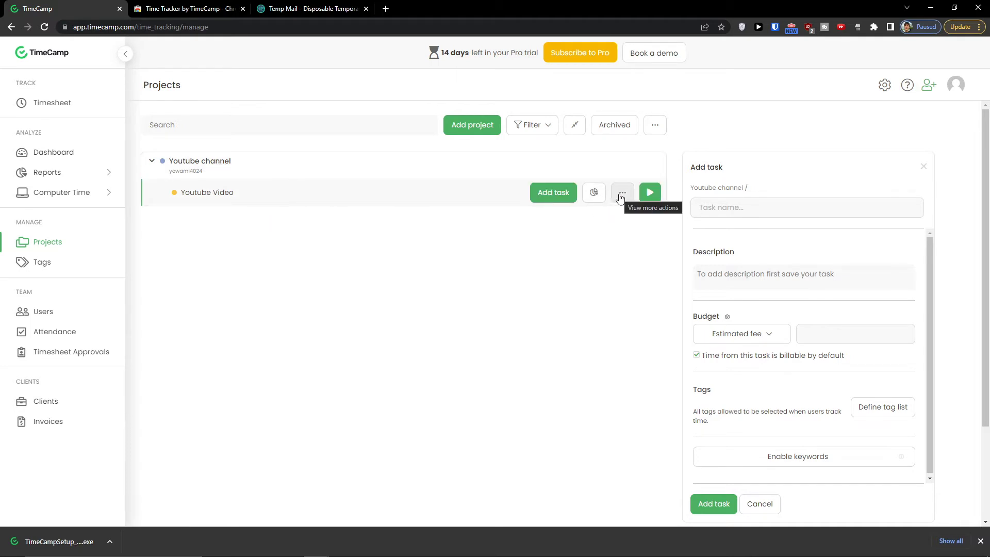
- Review the Youtube Video task's more-actions menu without choosing anything
click(622, 193)
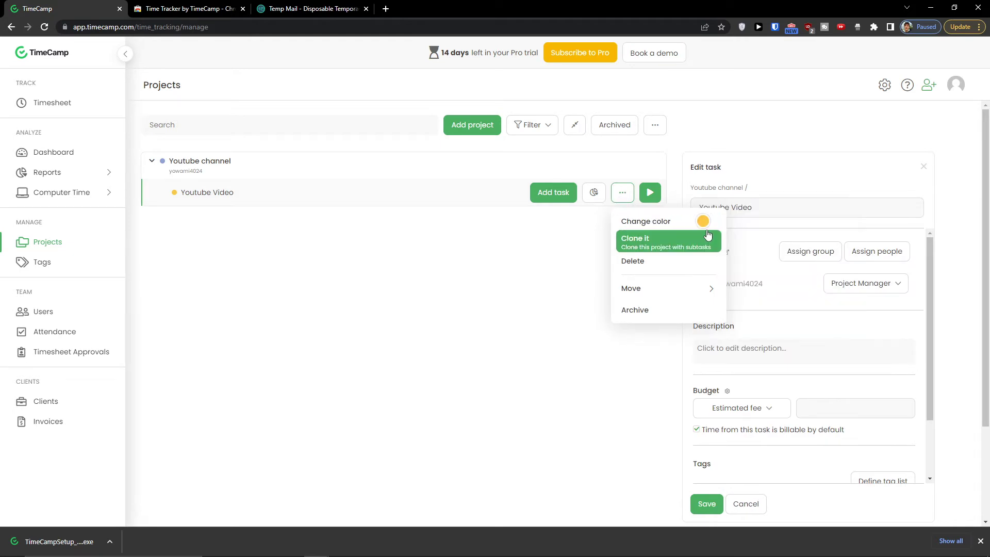
mouse_move(704, 228)
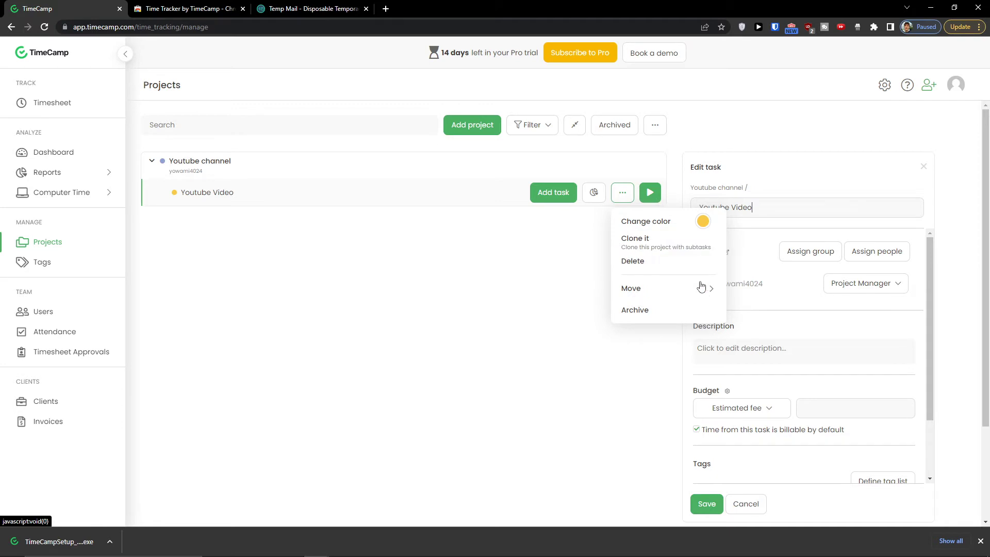
mouse_move(701, 289)
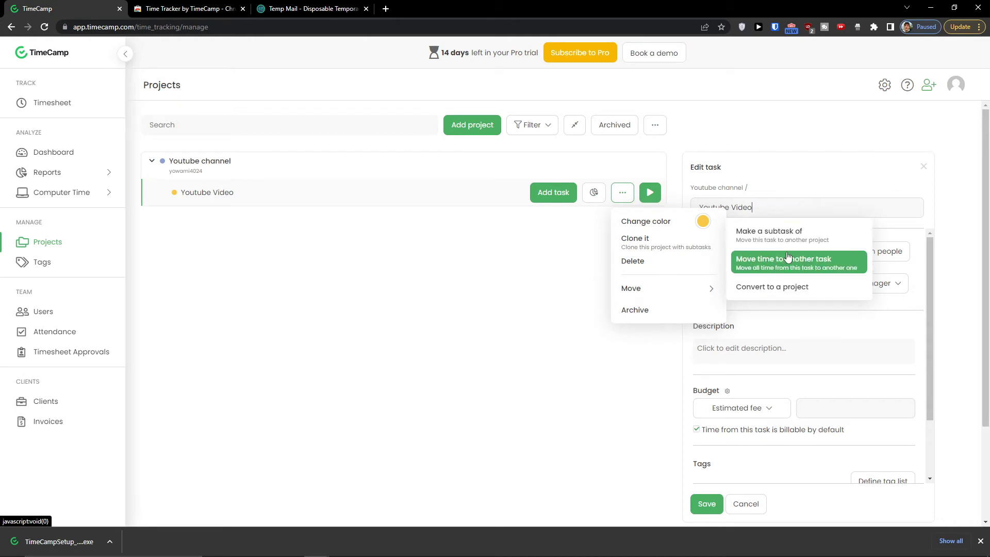
click(511, 283)
scroll(784, 283, down, 2)
scroll(784, 283, up, 2)
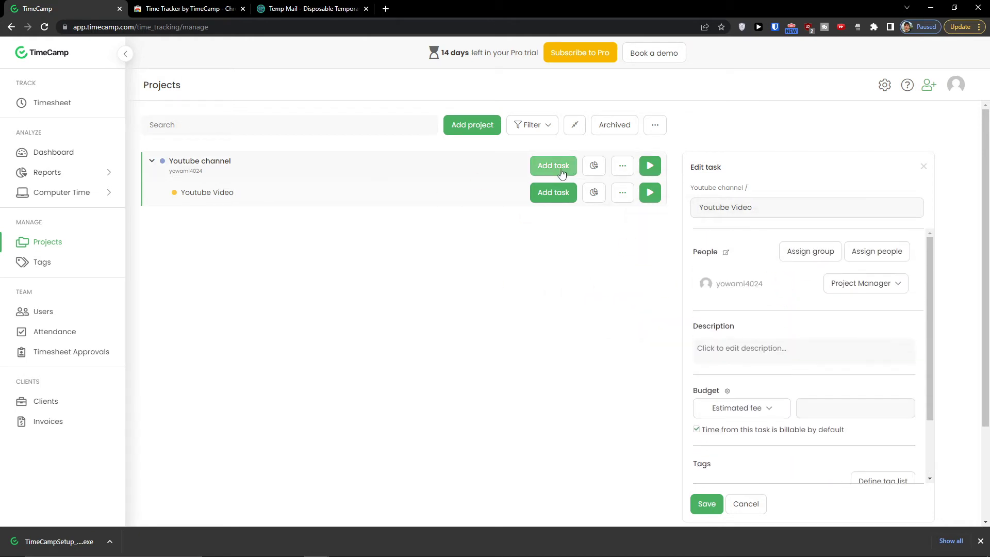
scroll(886, 290, down, 2)
scroll(780, 283, up, 2)
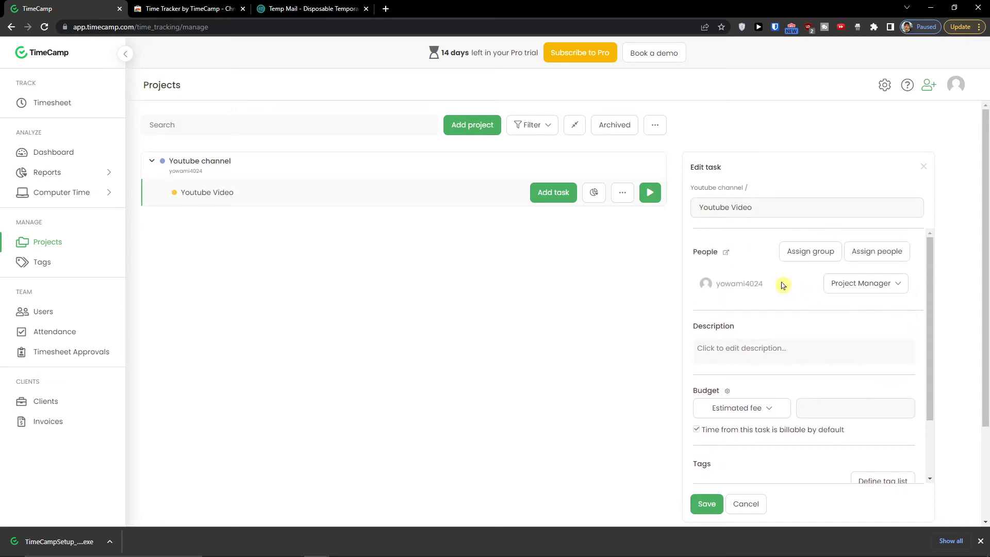
- Leave the member's role unchanged and save the Youtube Video task settings
click(851, 285)
click(851, 285)
scroll(734, 309, down, 2)
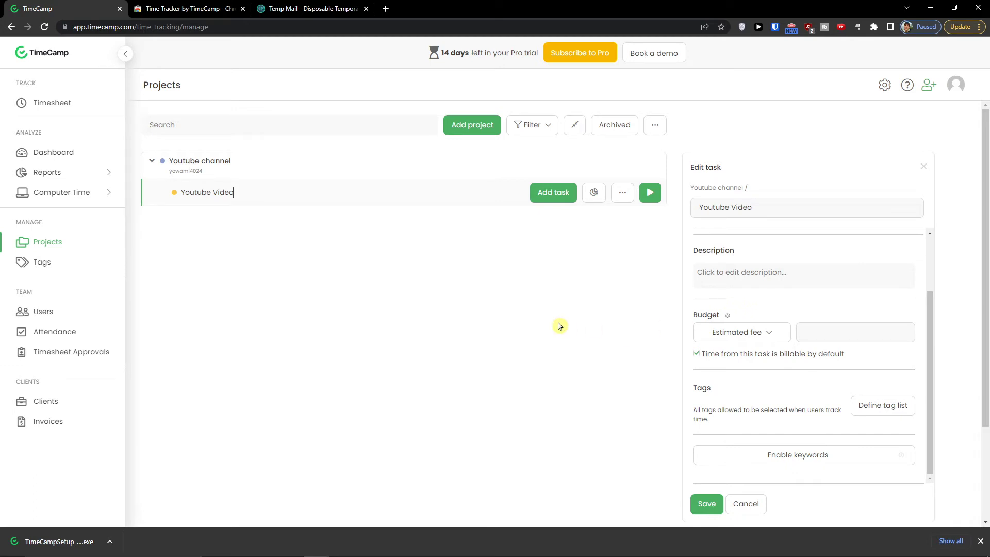
click(708, 504)
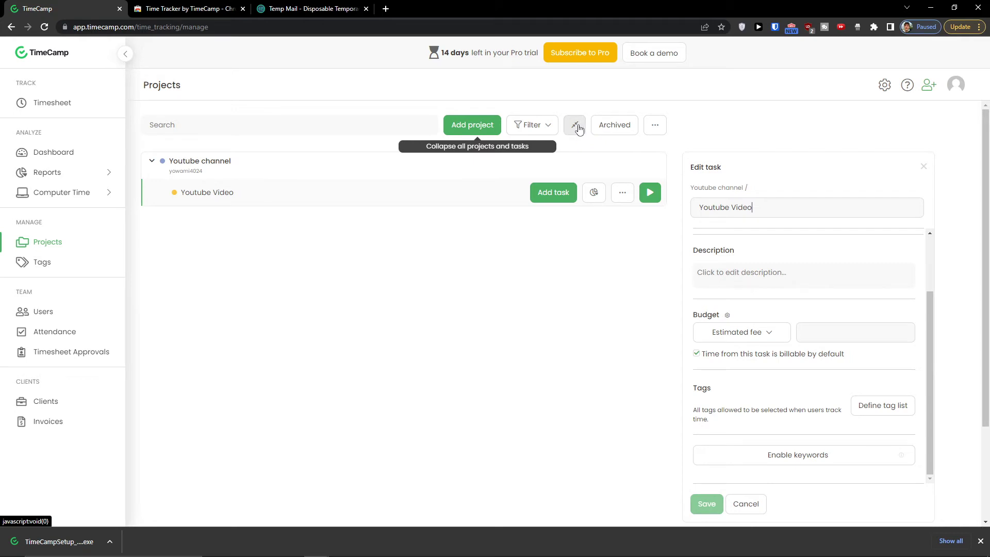
- Look over the project import options, close them, and go to Tags
click(653, 128)
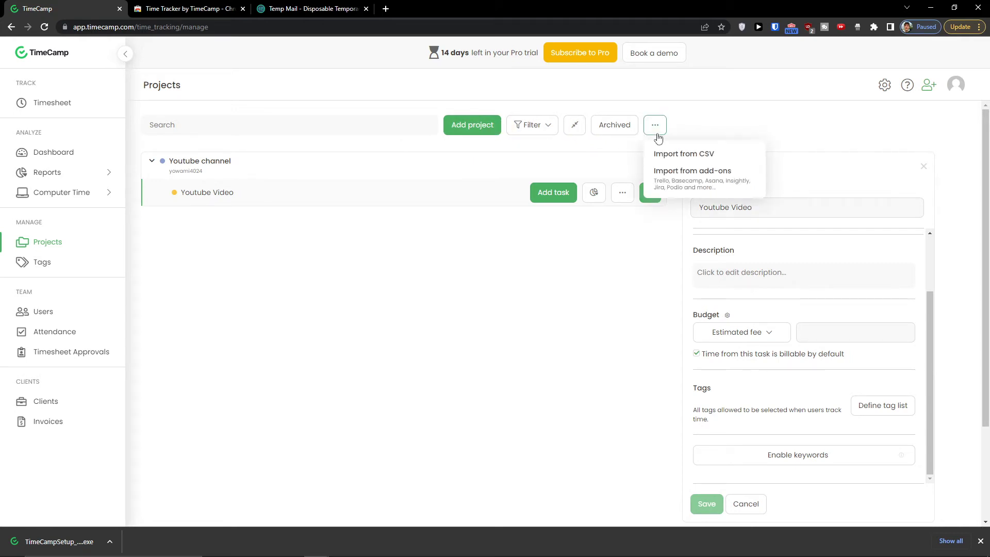
click(454, 348)
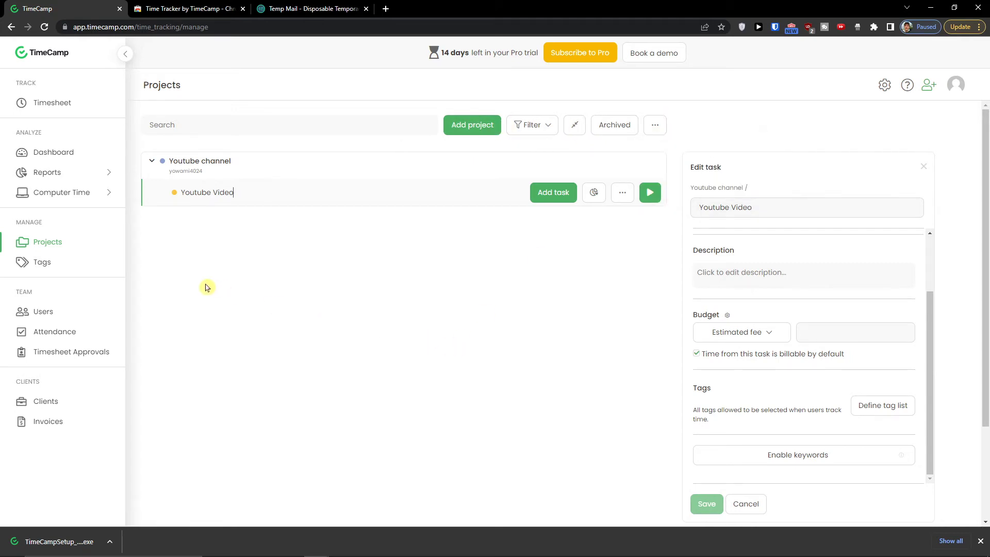
click(67, 267)
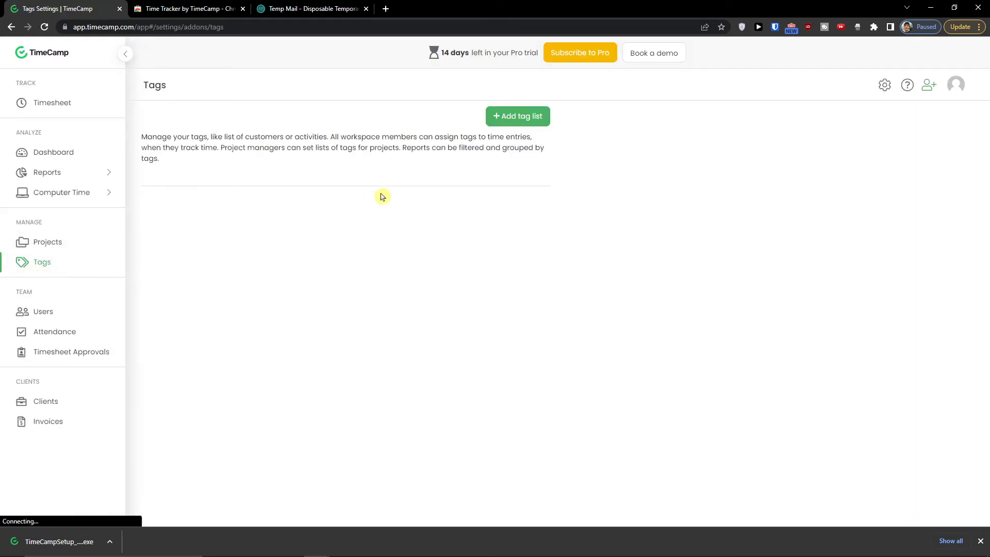
- Add a new tag list named 'youtube' and select its name for editing
click(523, 118)
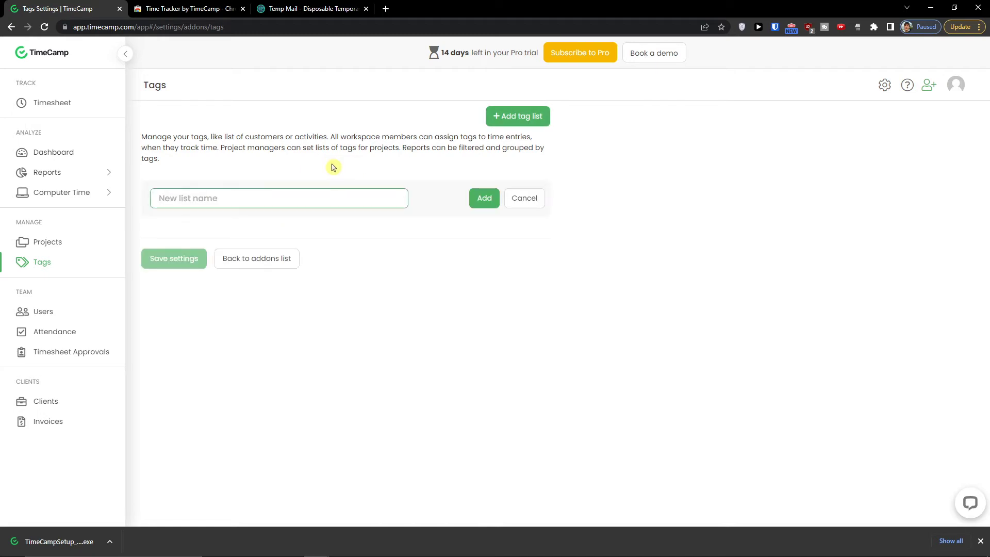
text(youtube)
click(482, 198)
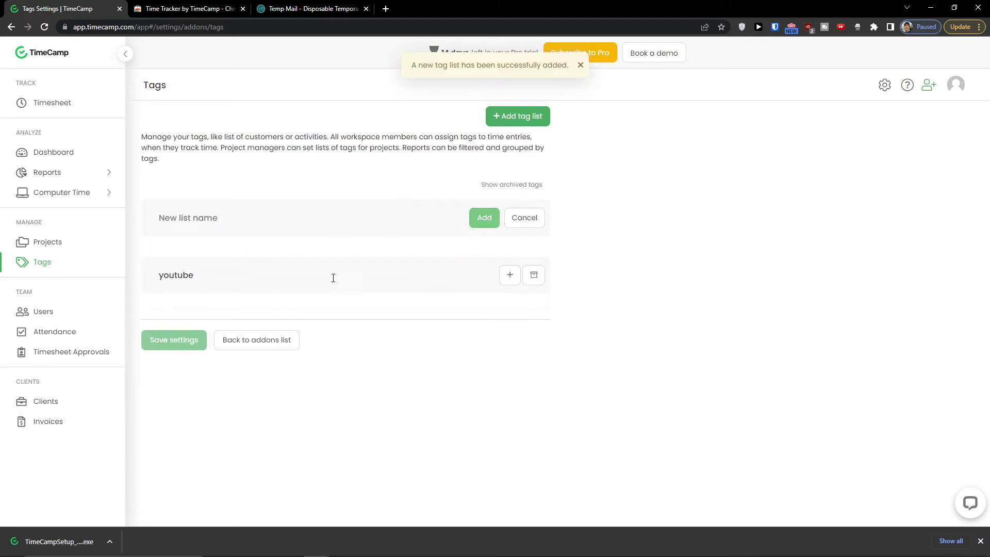
click(234, 281)
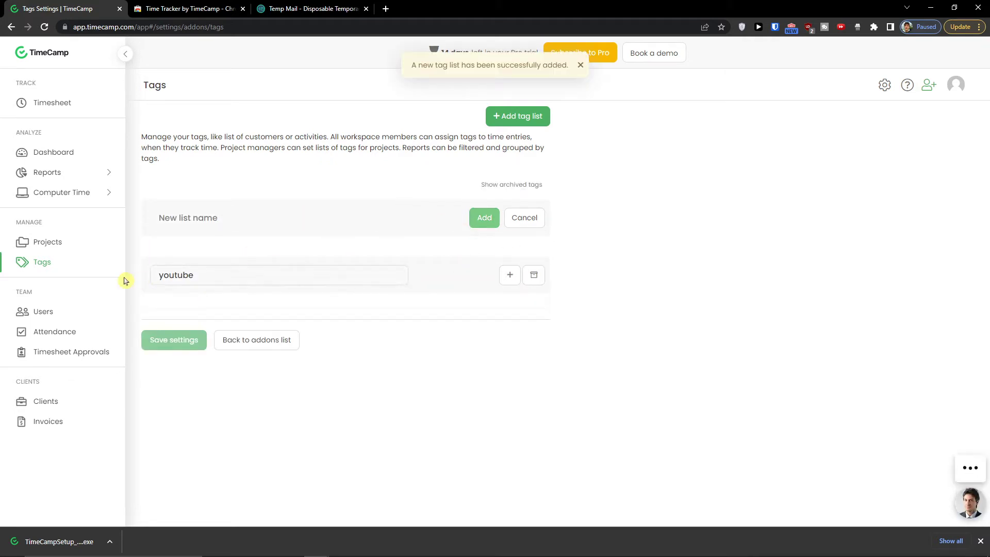
- View the Users page, close the Invite users form unused, then go to Attendance
click(42, 313)
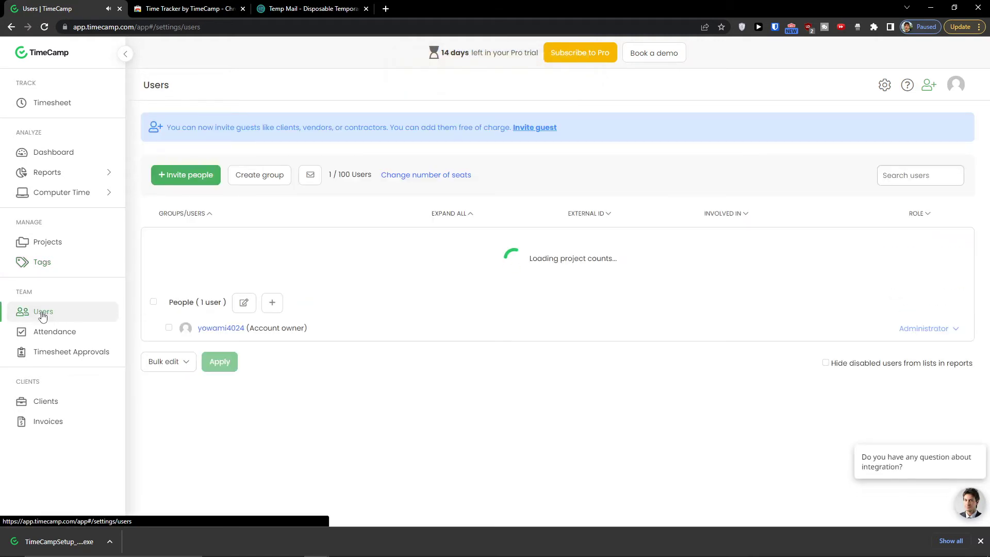
mouse_move(312, 323)
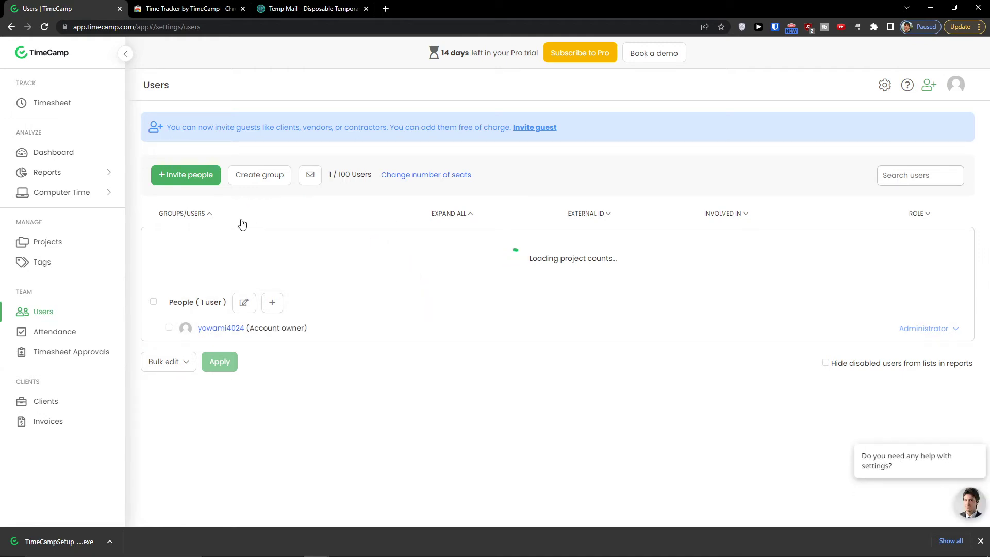
click(206, 176)
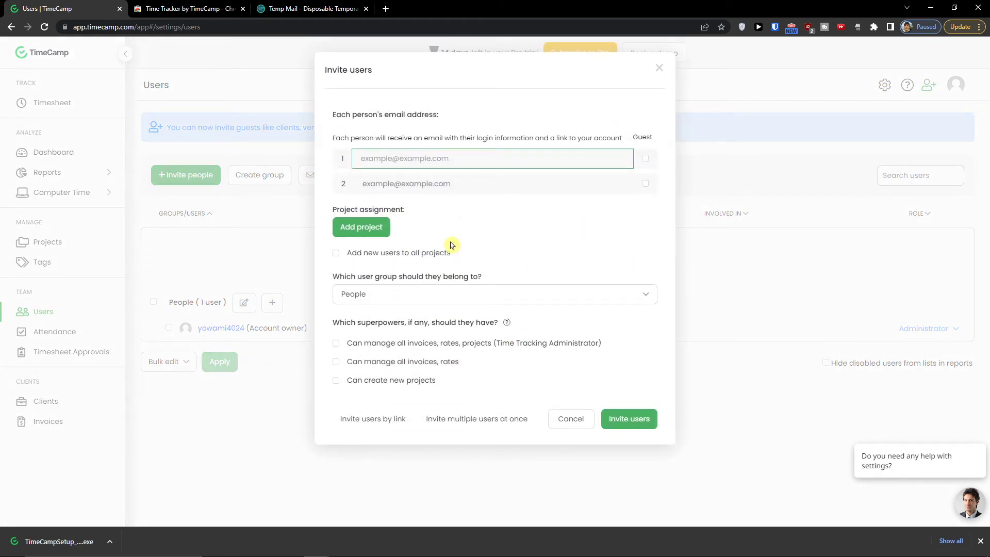
click(659, 69)
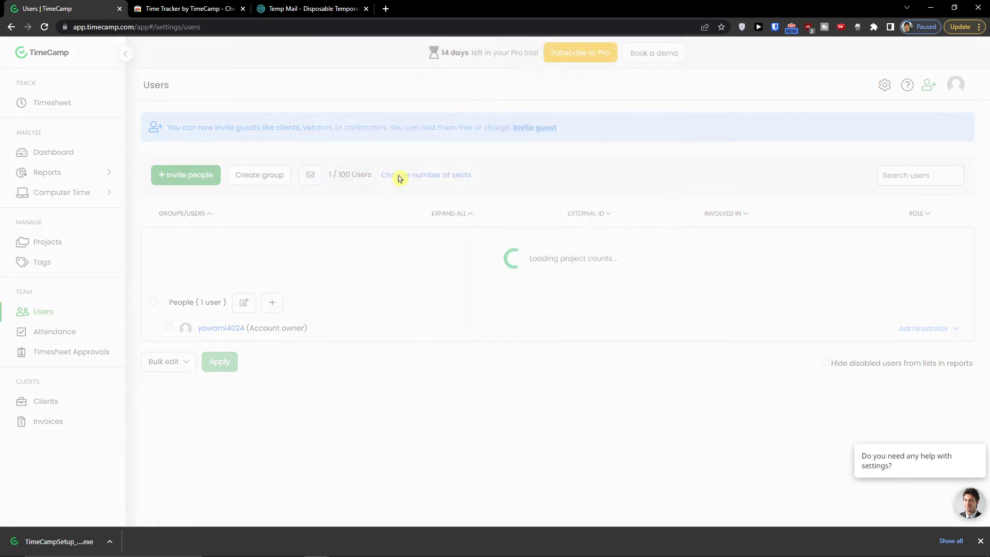
click(79, 334)
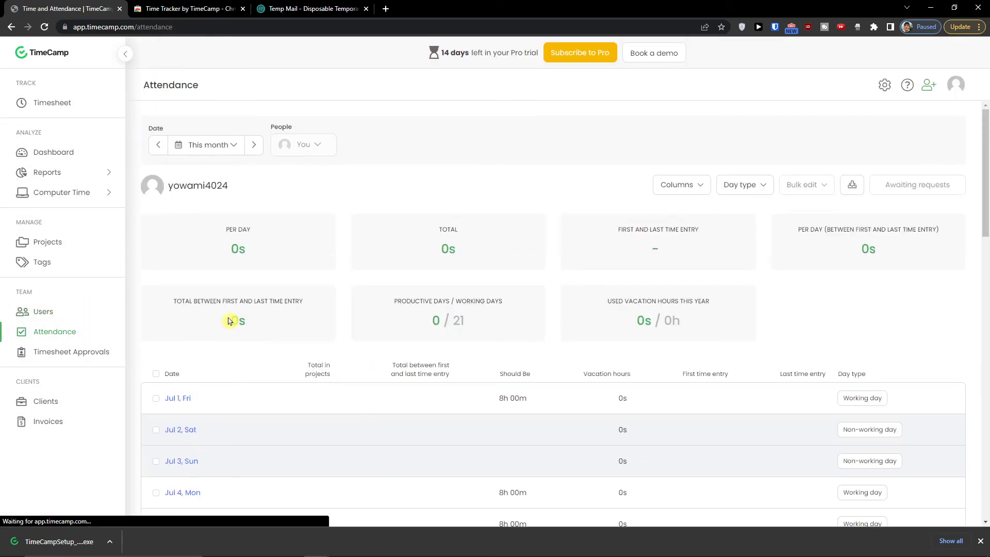
- Scroll through the attendance overview, then open Timesheet Approvals for Jul 25 – Jul 31, 2022
scroll(247, 323, down, 2)
scroll(278, 326, up, 2)
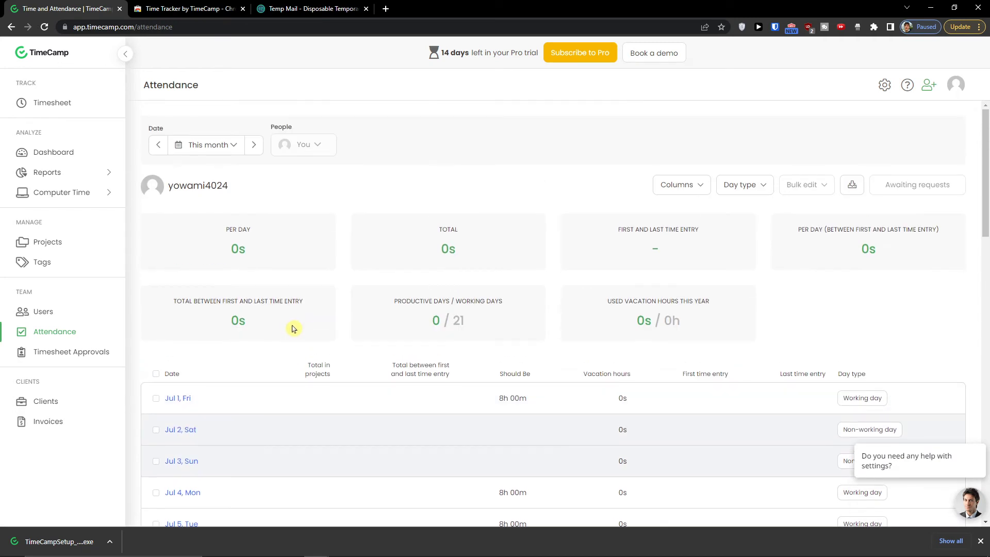
scroll(303, 333, down, 2)
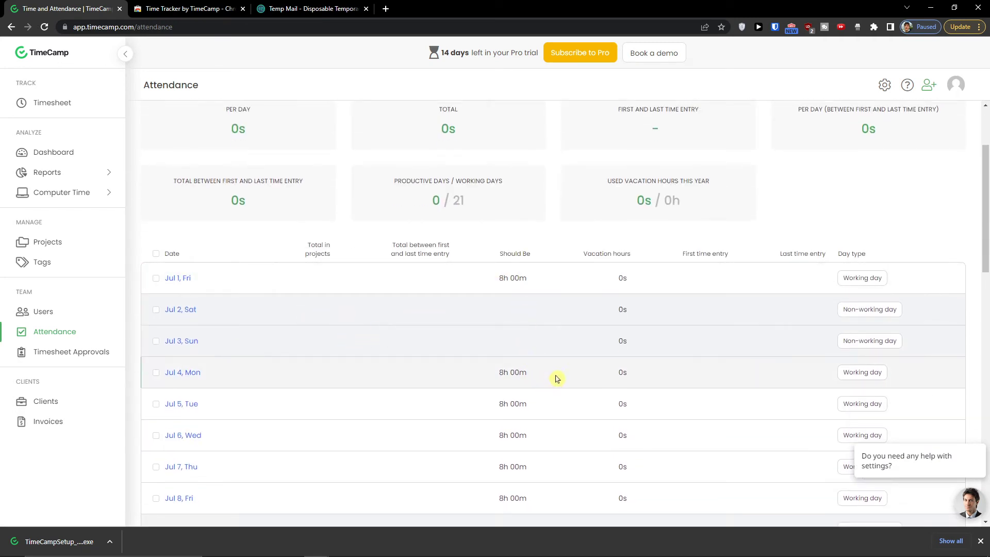
scroll(696, 392, down, 2)
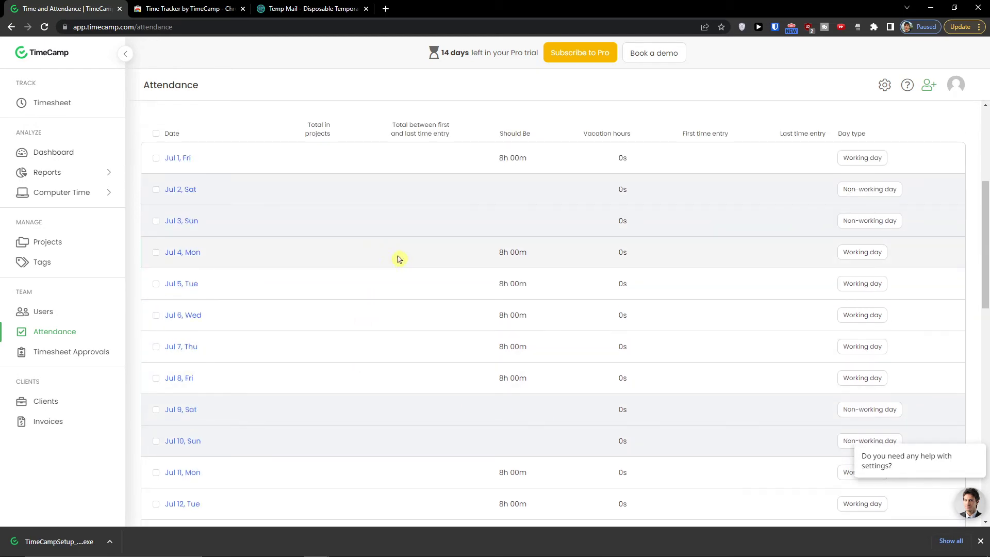
scroll(415, 408, up, 4)
scroll(464, 407, down, 2)
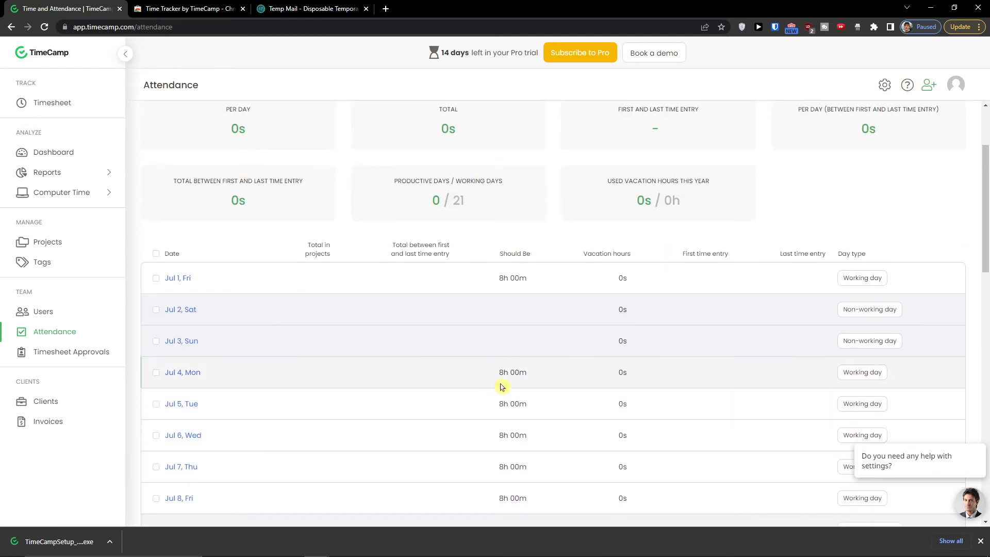
scroll(503, 391, down, 2)
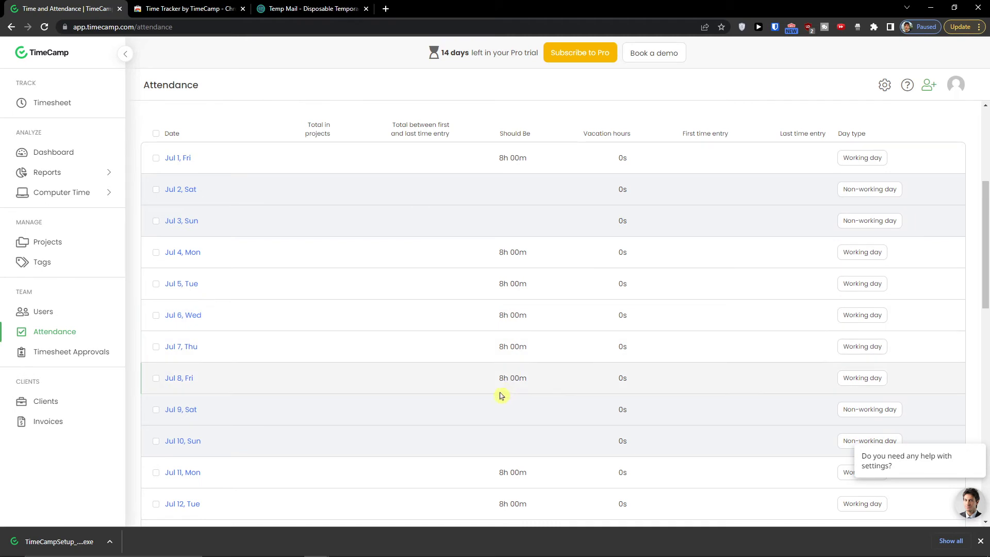
scroll(546, 399, up, 4)
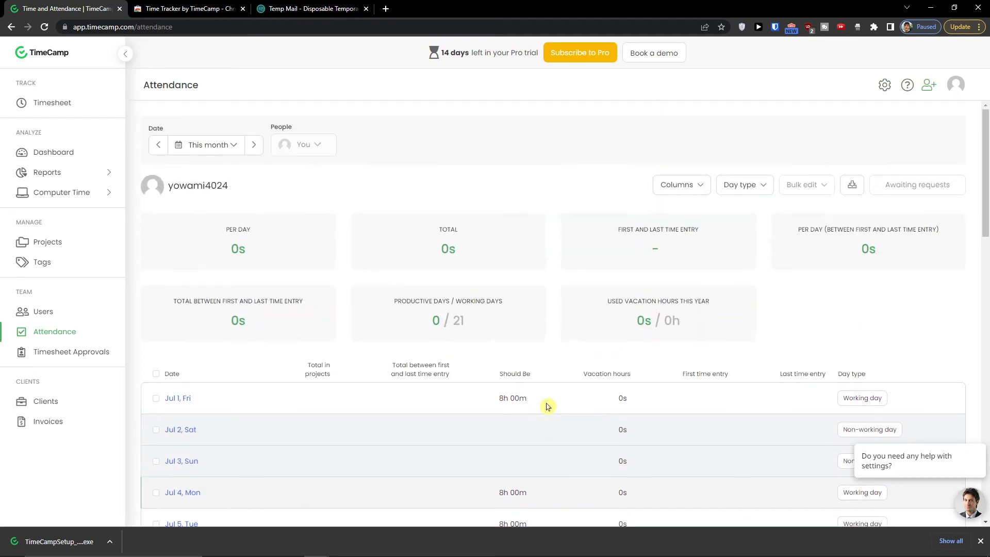
click(97, 355)
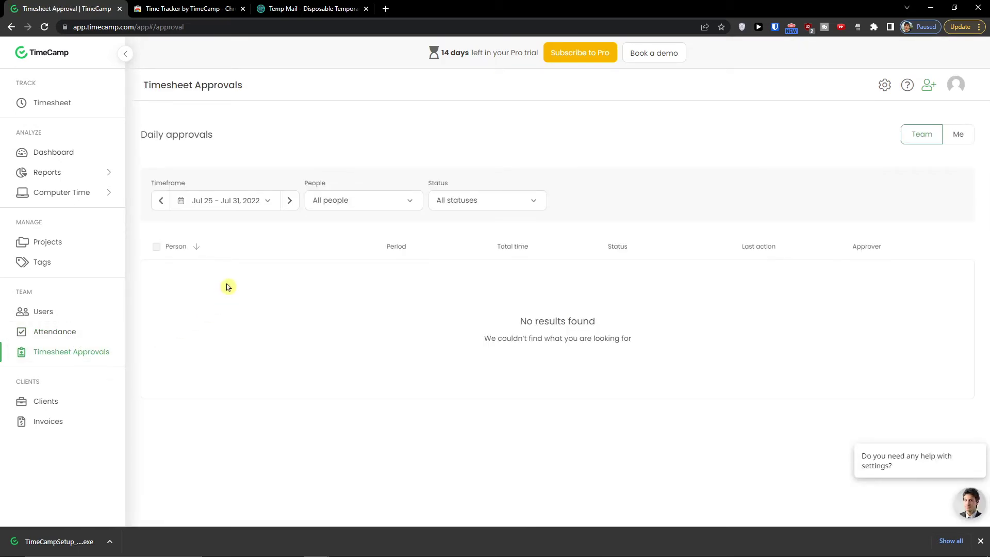
- Start a new client with organization 'Sun' and the contact's e-mail, first and last name
click(80, 403)
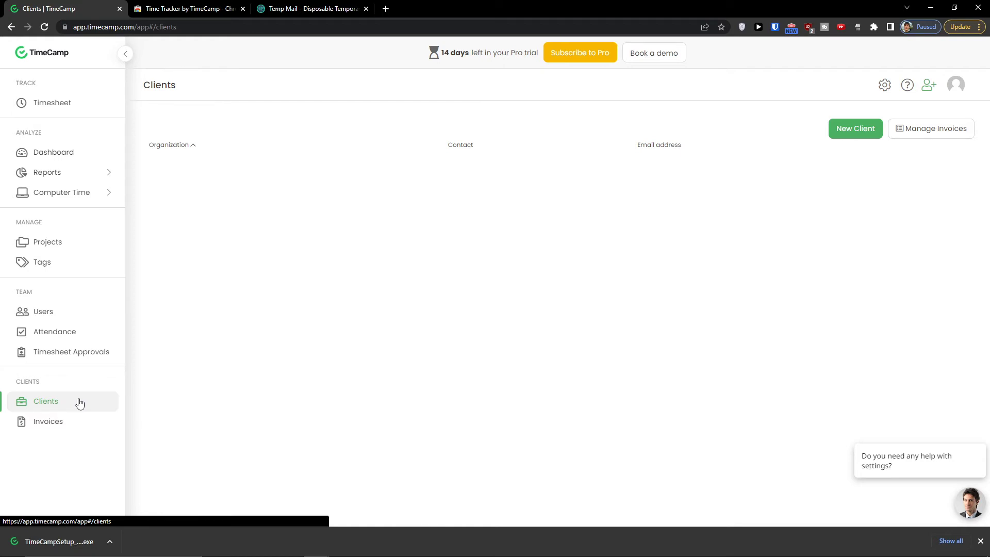
click(867, 136)
click(424, 132)
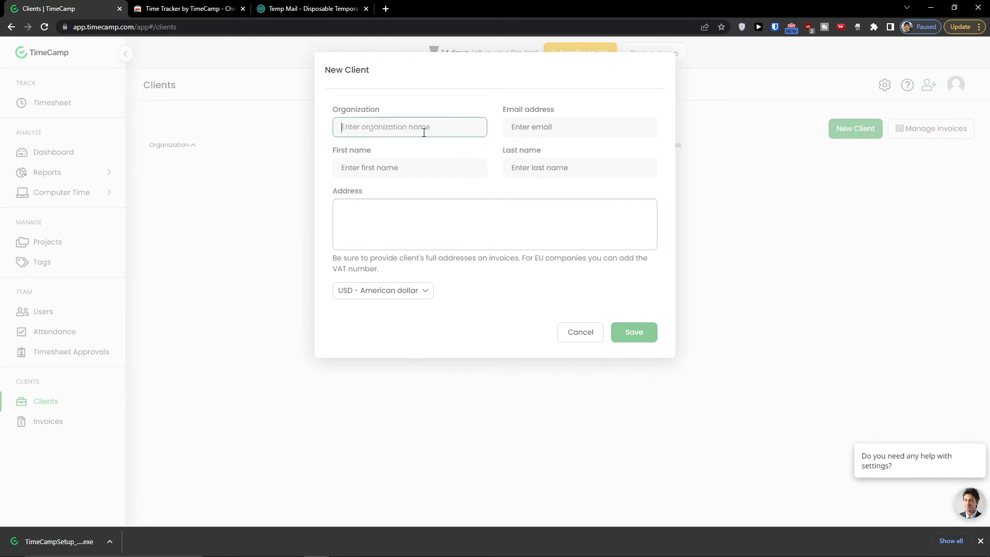
key(Tab)
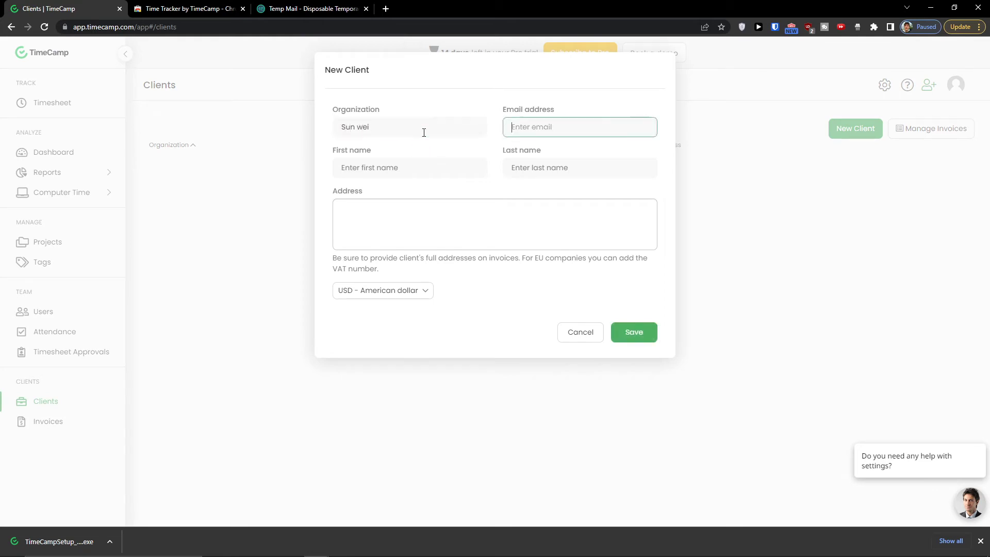
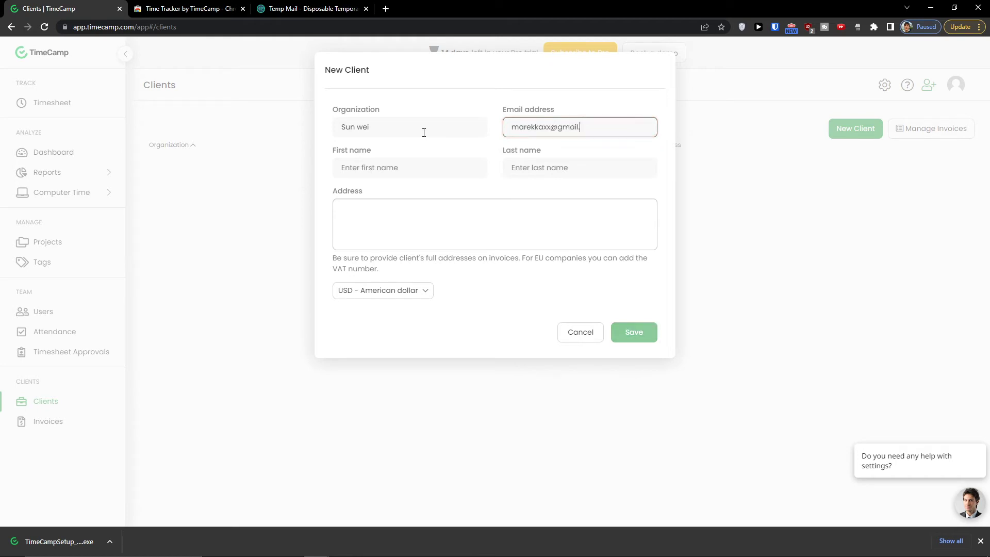
key(Tab)
text(Marcus)
key(Tab)
text(C)
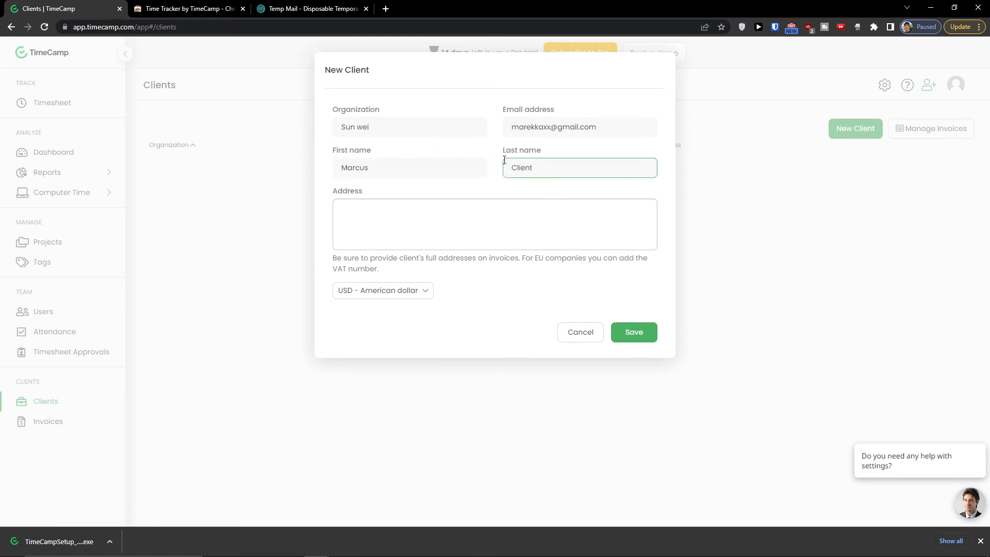
- Keep US dollar as the client's default currency and save the client
click(377, 215)
click(376, 292)
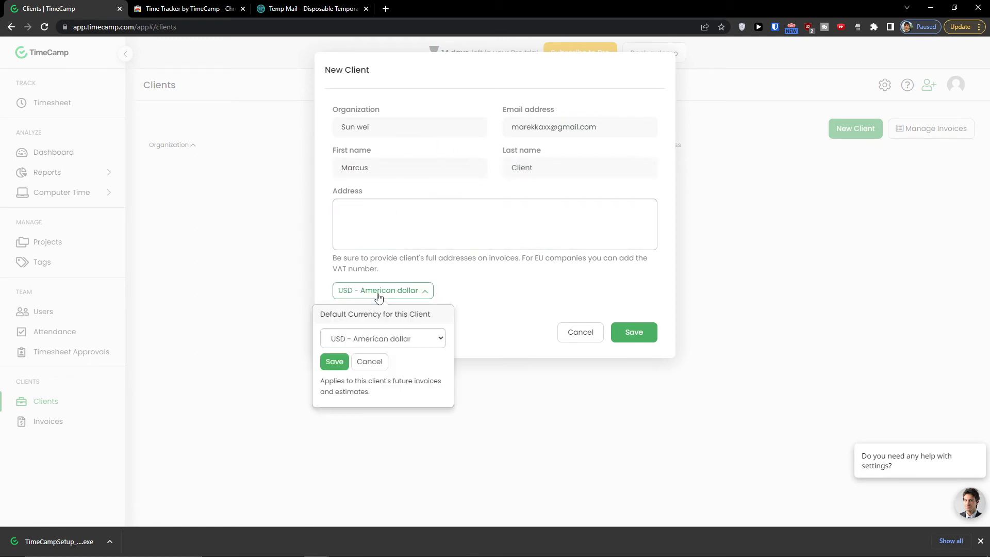
click(421, 347)
click(421, 344)
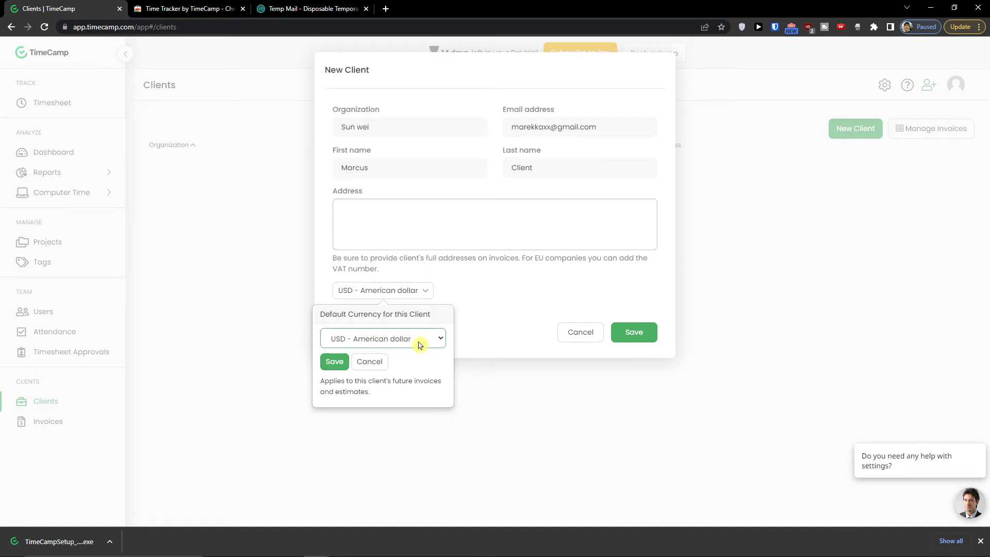
click(653, 335)
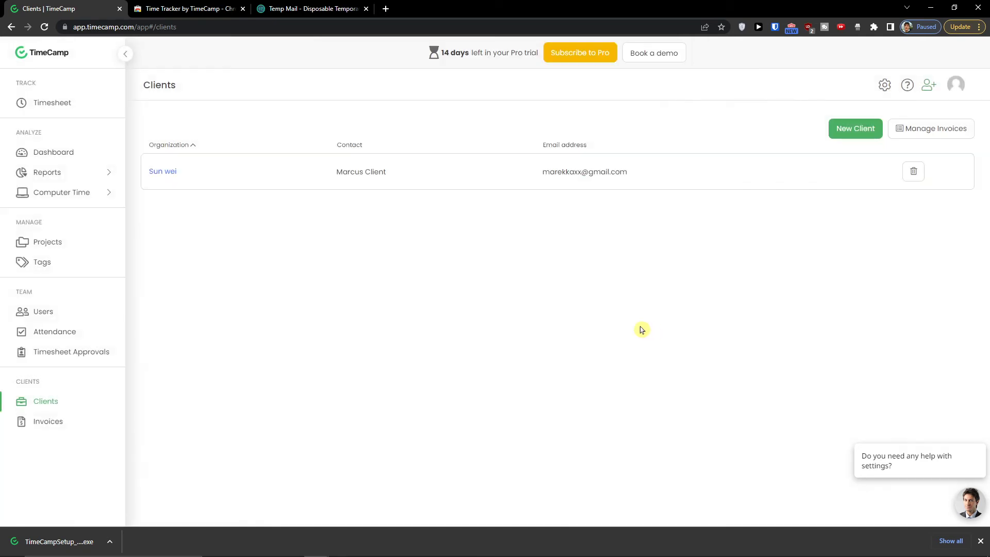
- Start an empty new invoice from the Invoices page
click(55, 428)
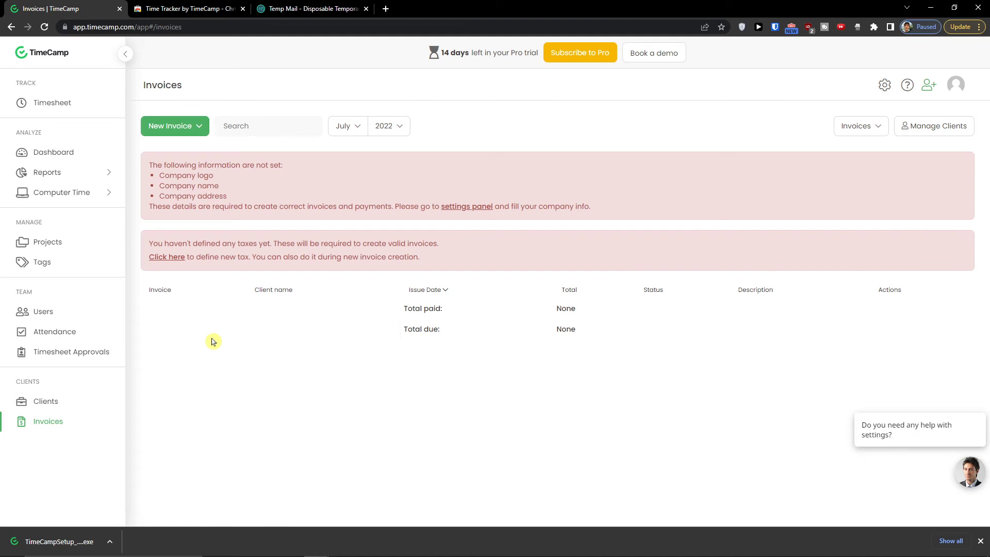
drag(149, 164, 249, 196)
click(198, 156)
click(199, 132)
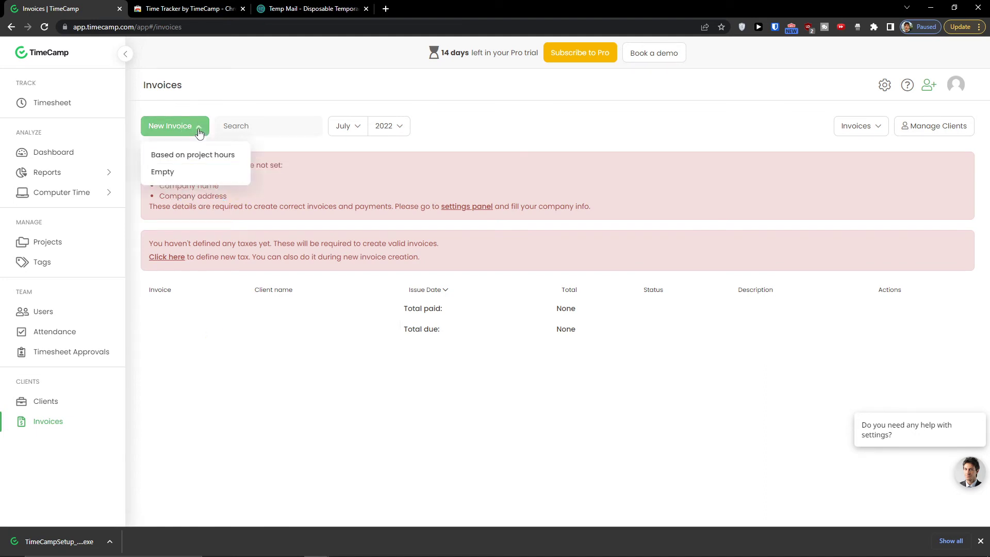
click(201, 173)
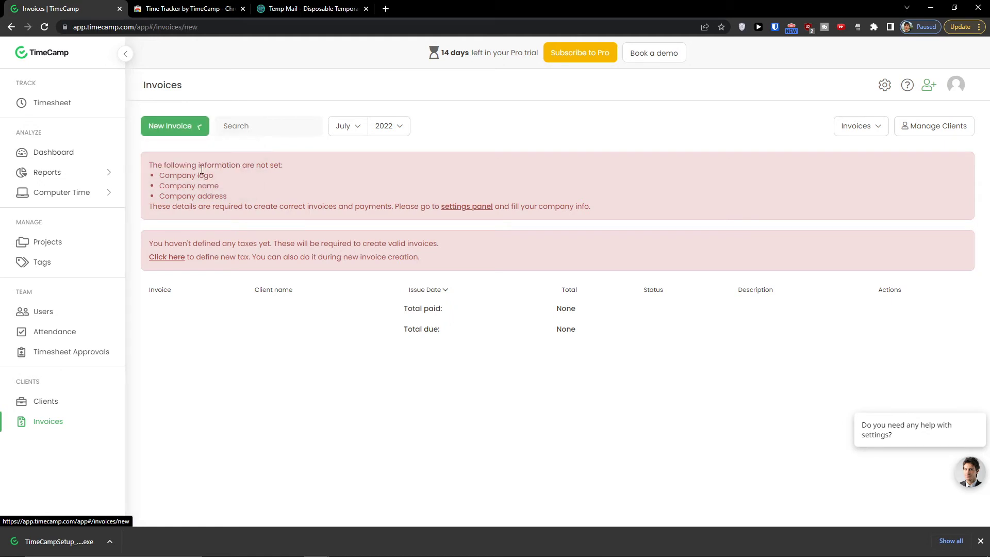
scroll(287, 263, down, 1)
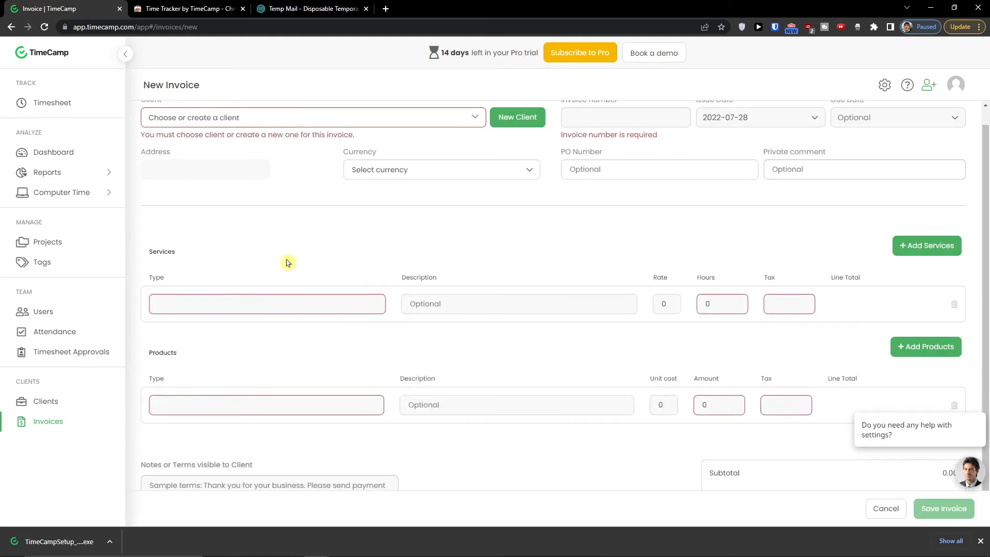
scroll(287, 263, up, 1)
- Assign the new 'Sun' client to the invoice and set invoice number 115
click(220, 140)
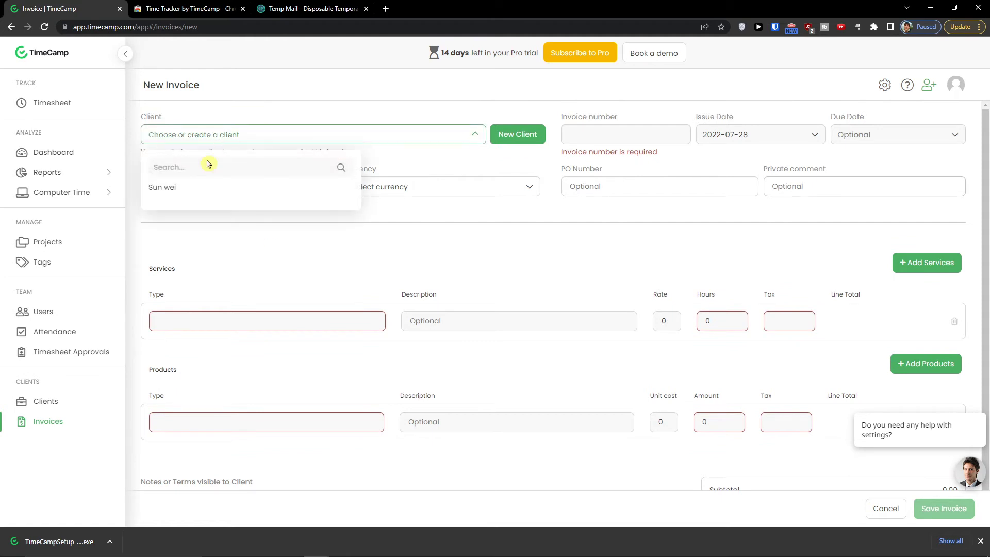
click(164, 189)
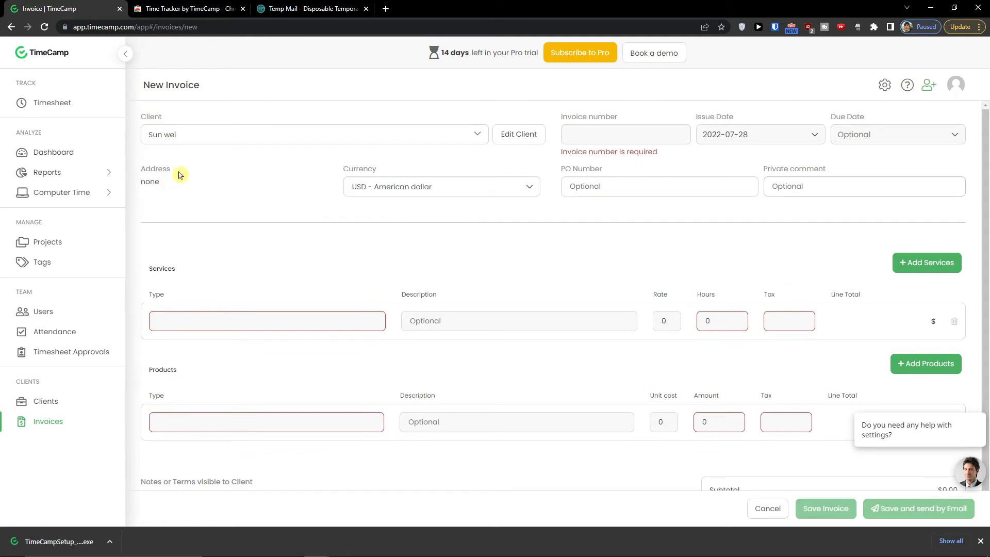
click(620, 144)
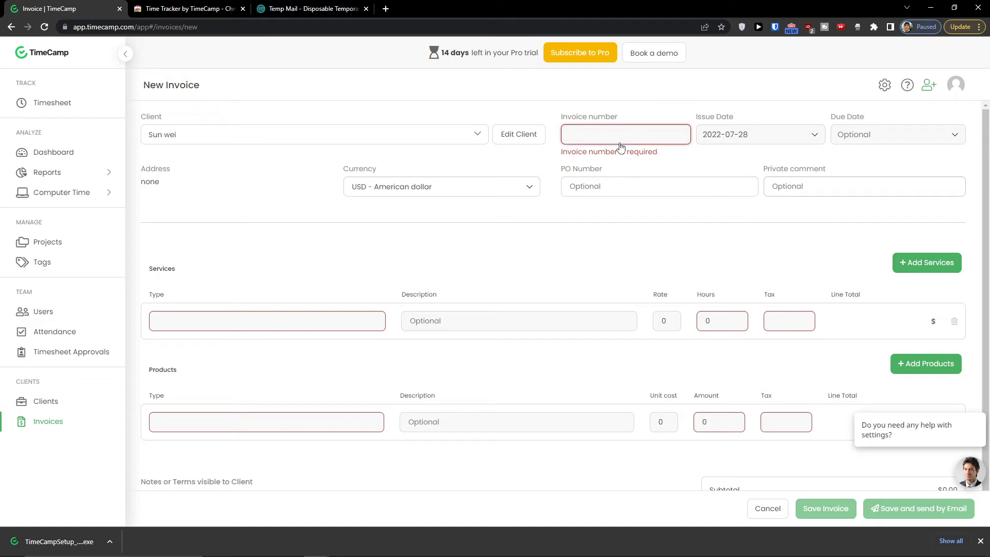
text(115)
click(728, 127)
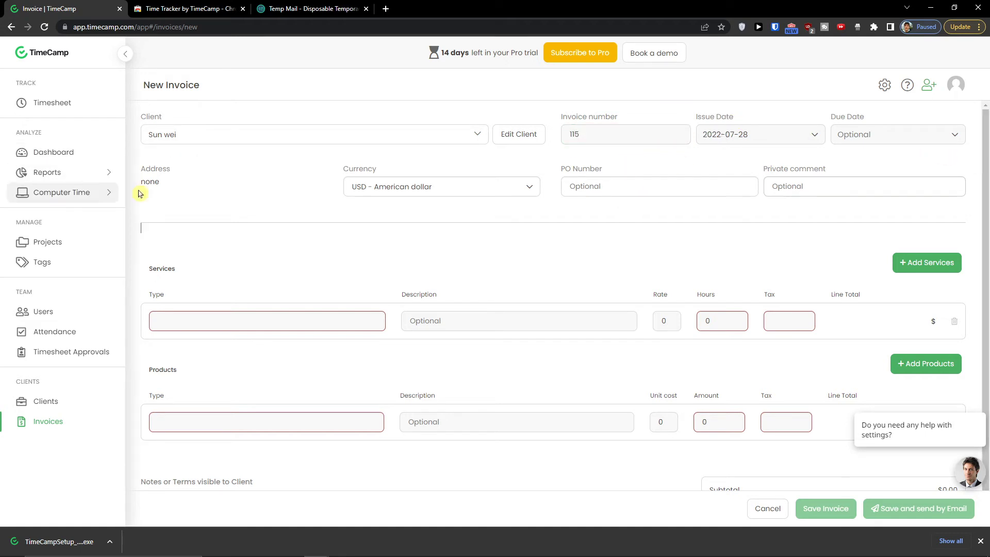
click(164, 185)
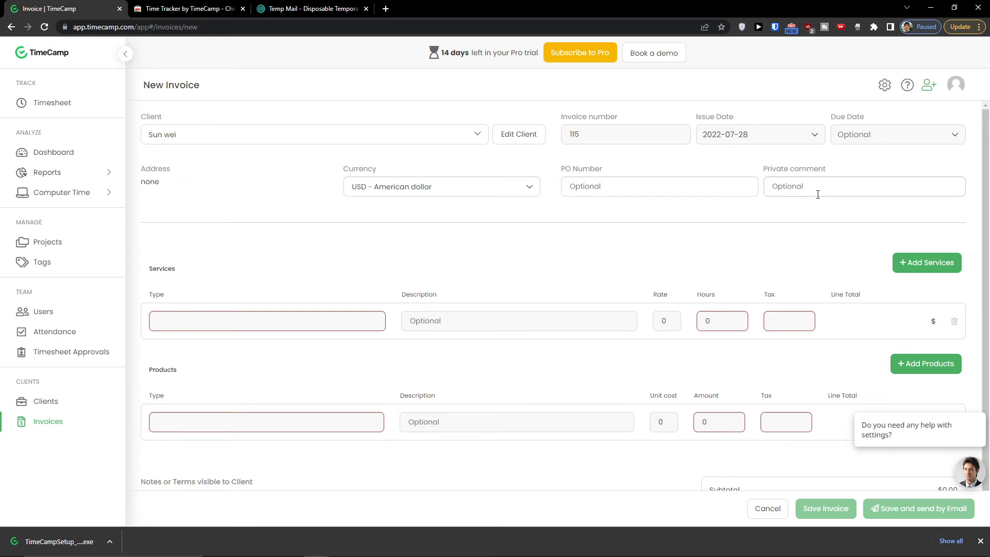
scroll(433, 251, down, 1)
click(227, 304)
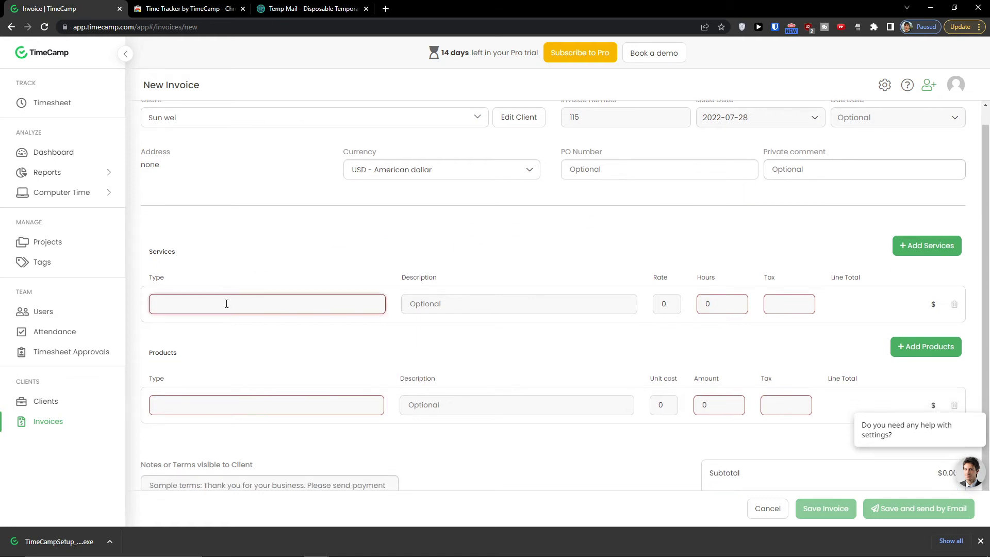
- Add a Youtube Video service line with its rate and hours
text(Youtube Video)
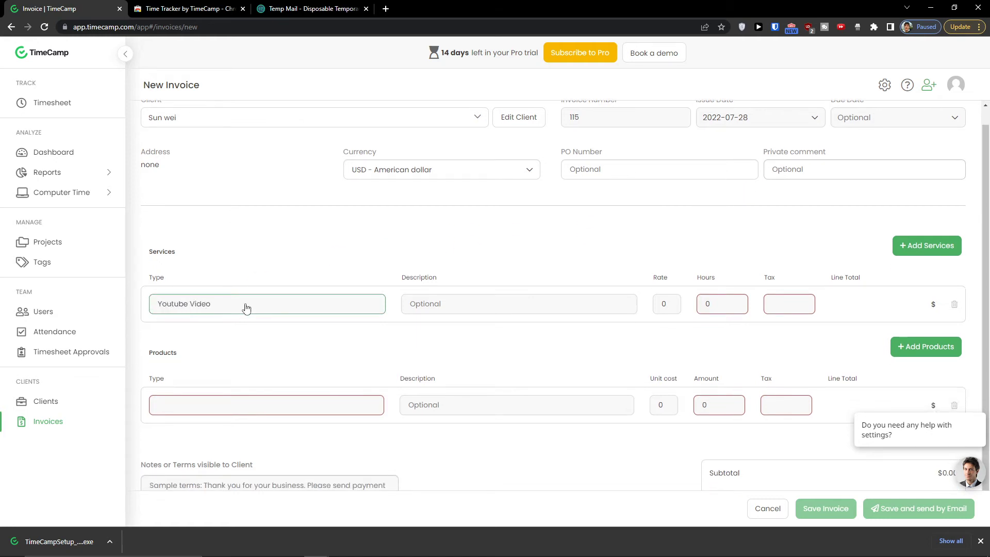
click(464, 311)
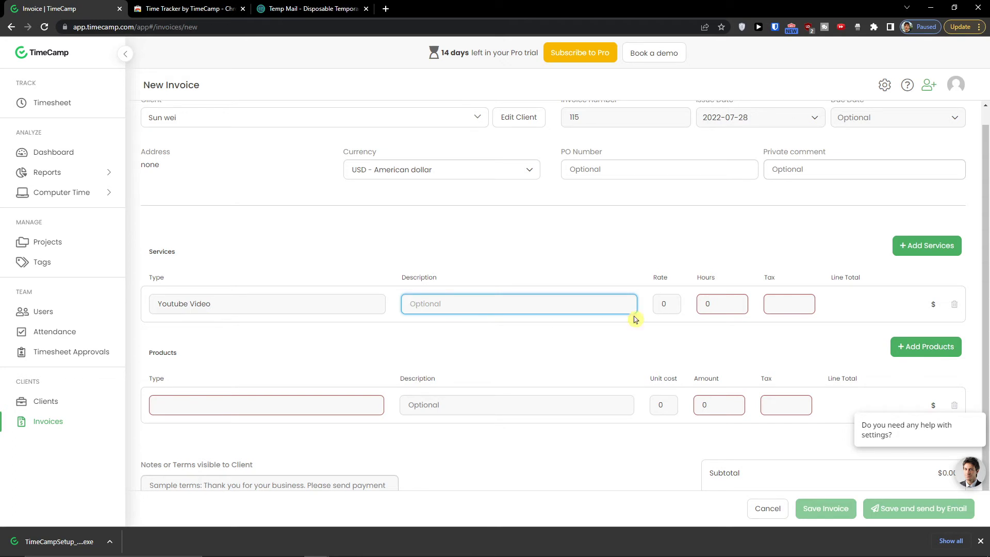
click(661, 311)
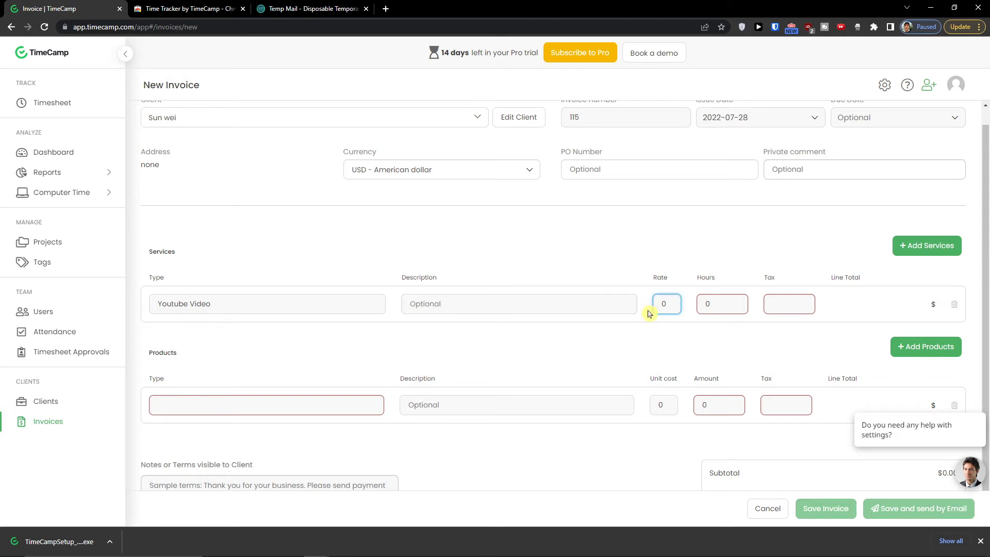
text(10)
key(Tab)
text(10)
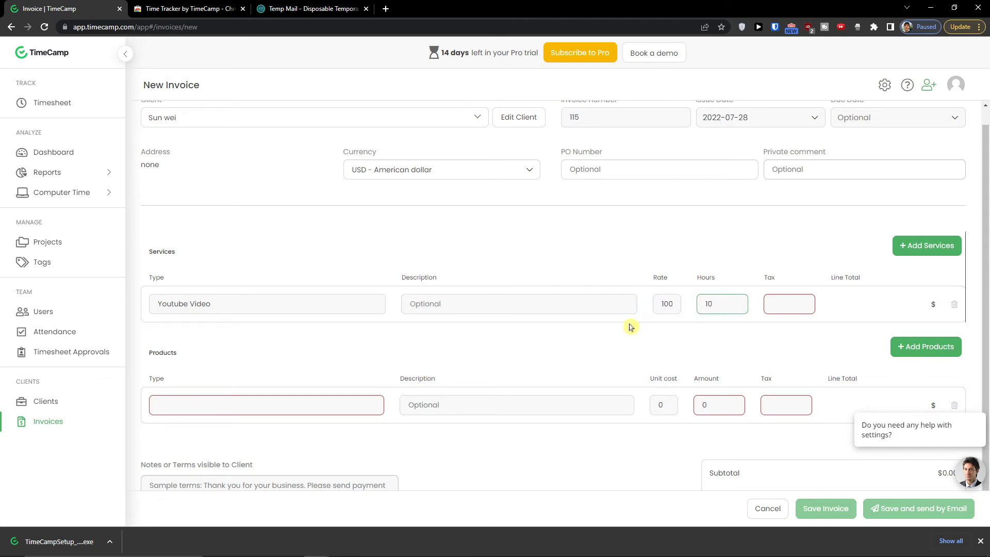
click(638, 328)
- Create a '0 tax' tax definition and apply it to the service line
click(786, 309)
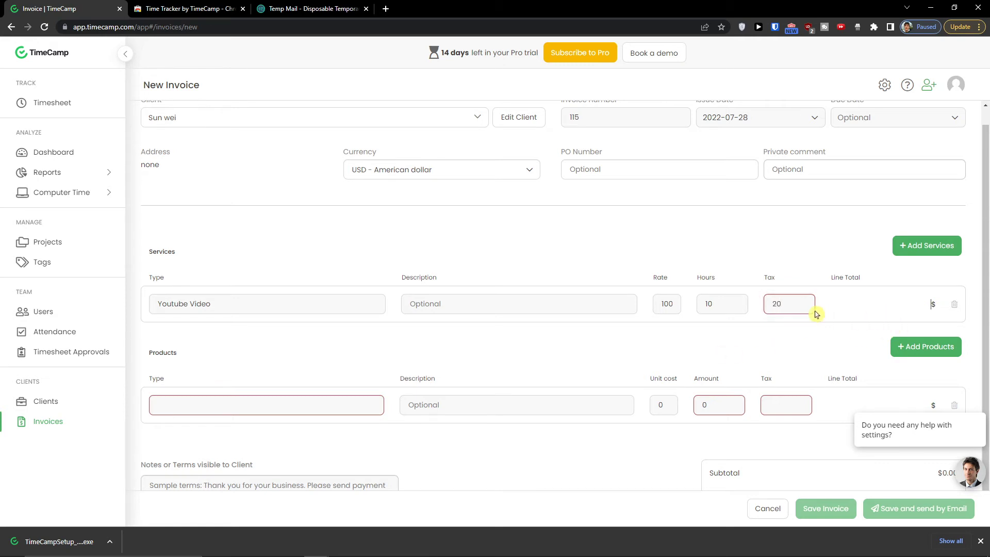
key(ctrl+a)
click(785, 326)
click(382, 162)
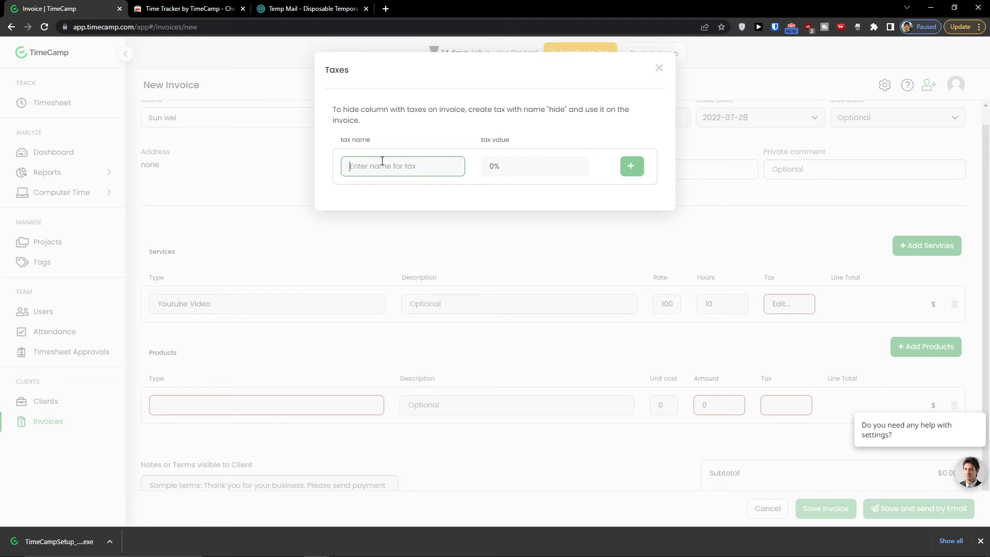
text(0 tax)
click(629, 172)
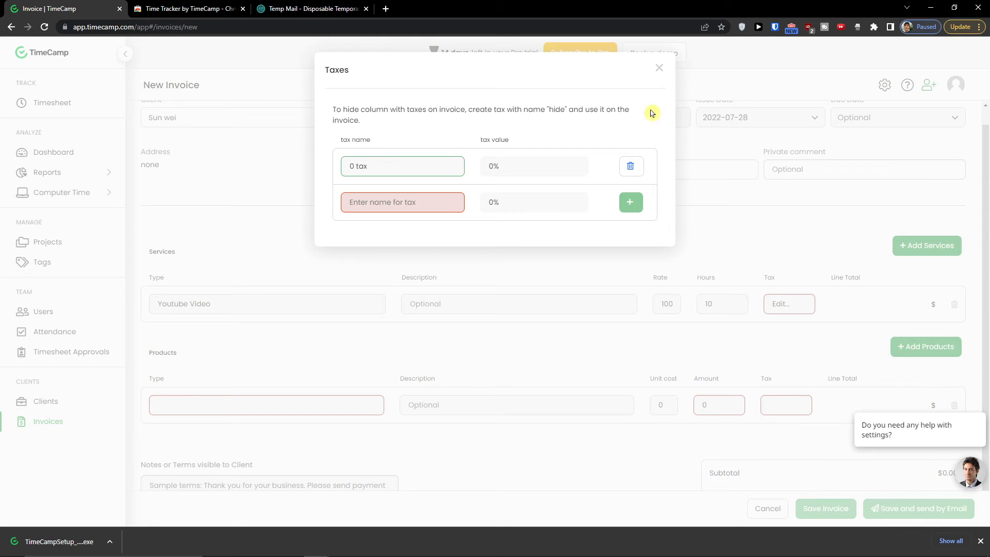
click(659, 68)
click(789, 304)
click(787, 323)
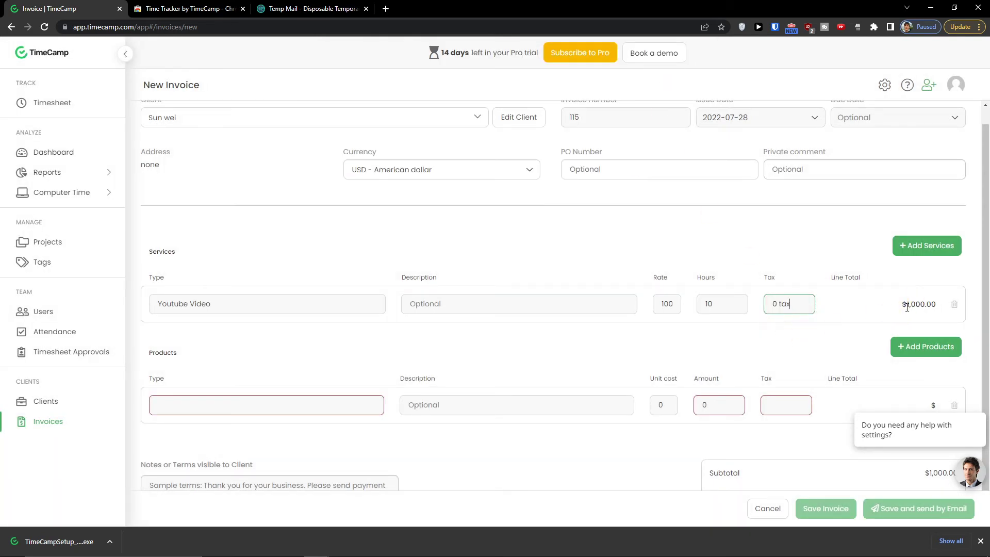
- Remove the empty product row, save invoice 115, and return to the invoices list
scroll(649, 340, down, 1)
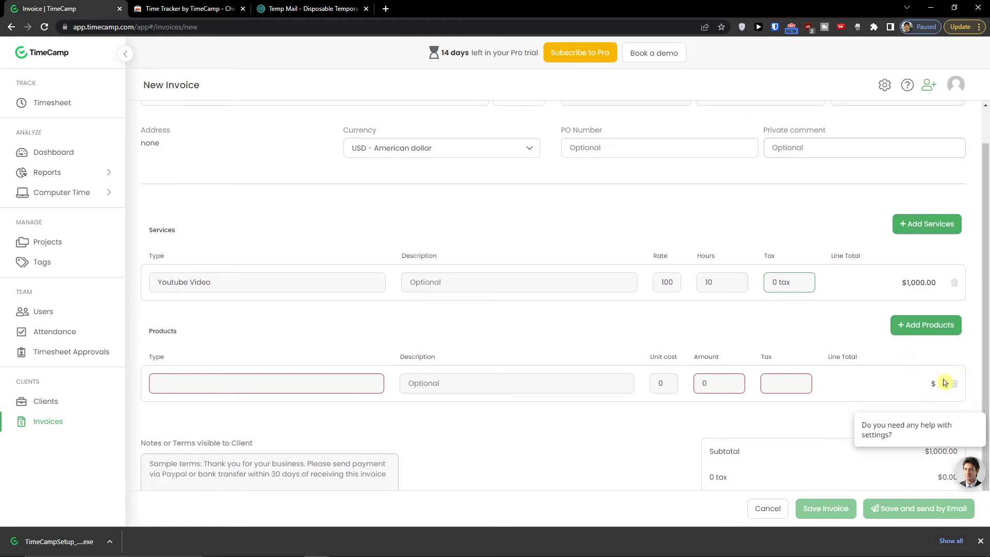
click(954, 385)
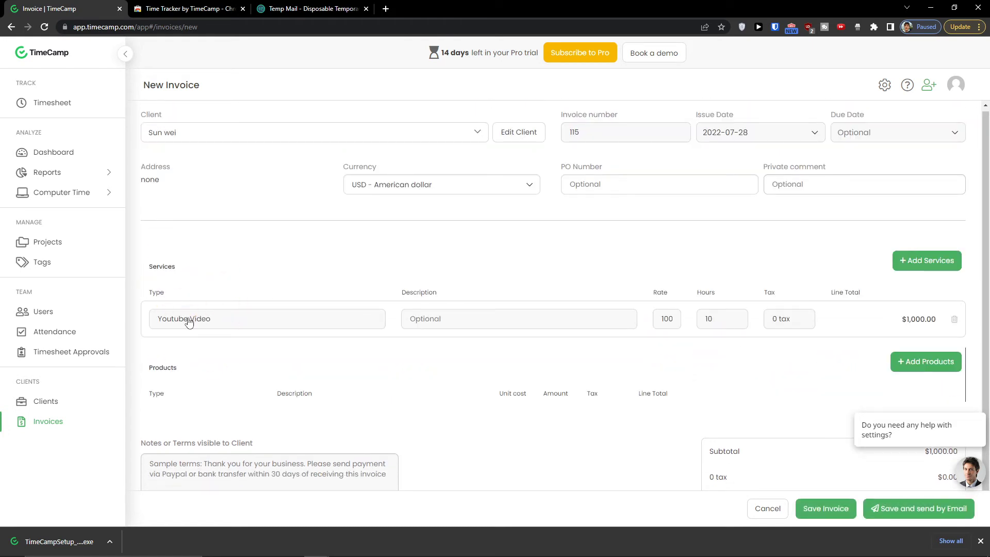
mouse_move(977, 423)
click(978, 408)
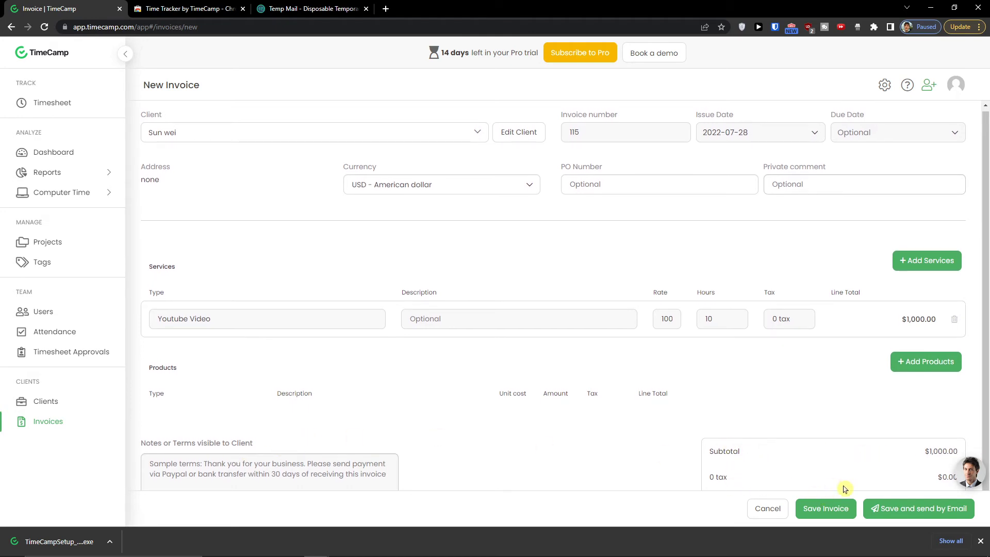
click(820, 504)
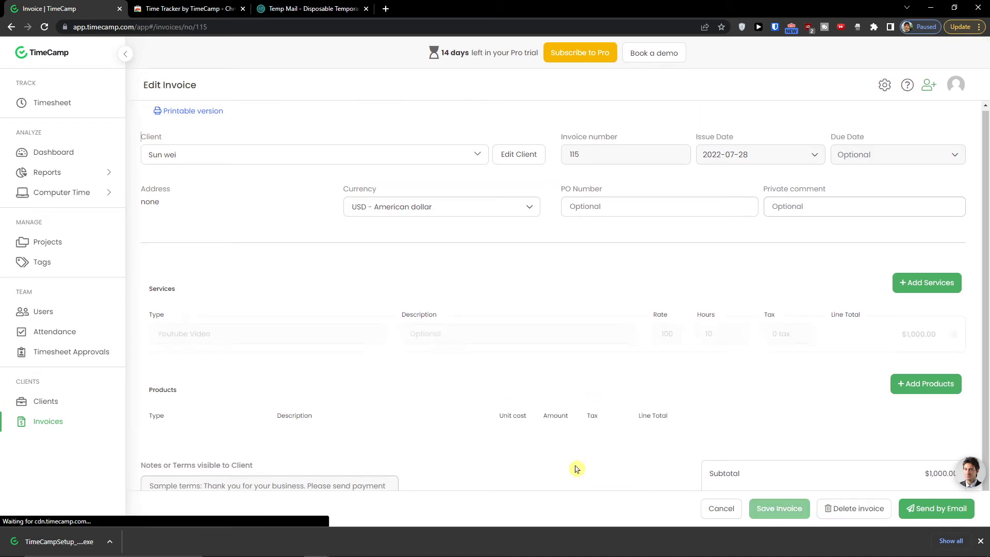
scroll(498, 363, down, 1)
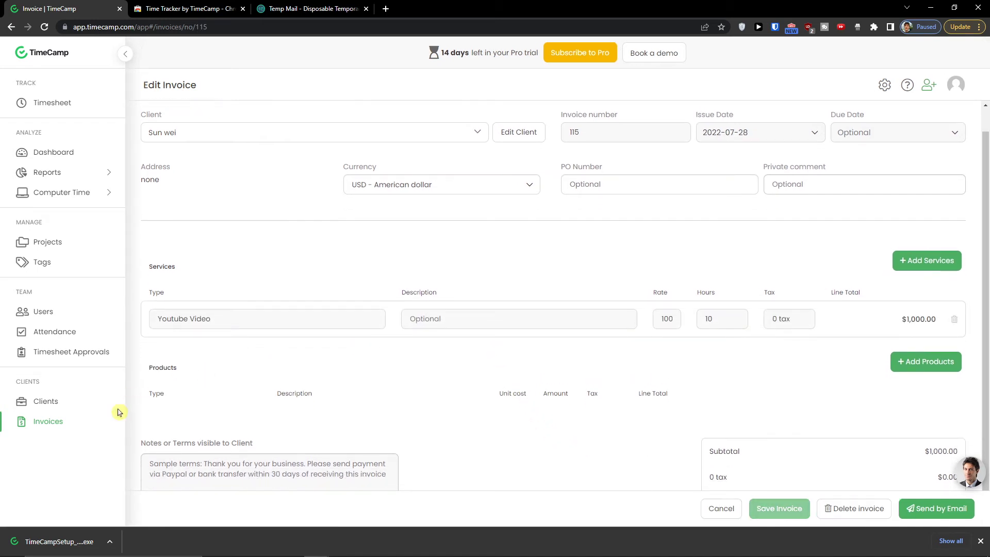
click(79, 421)
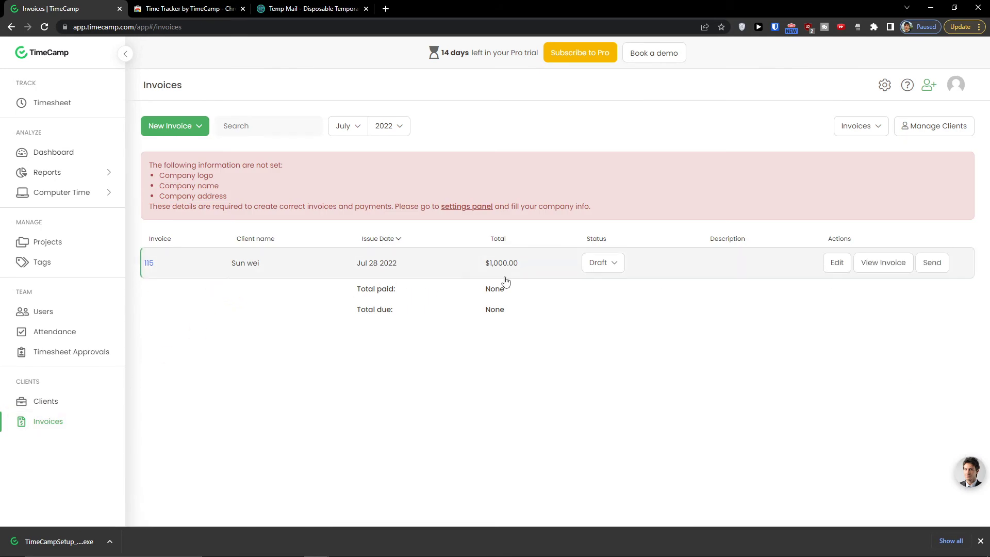
click(620, 264)
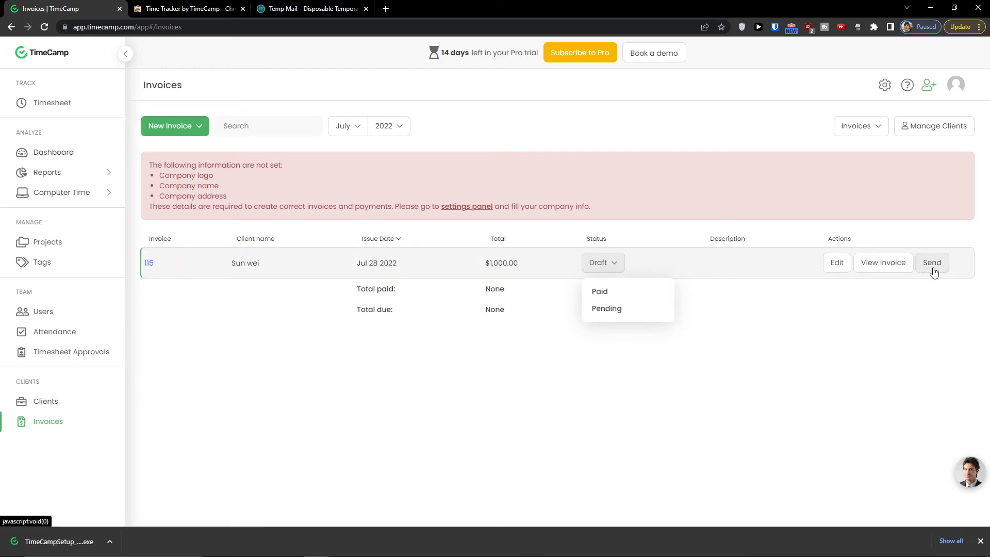
click(933, 268)
drag(542, 161, 441, 127)
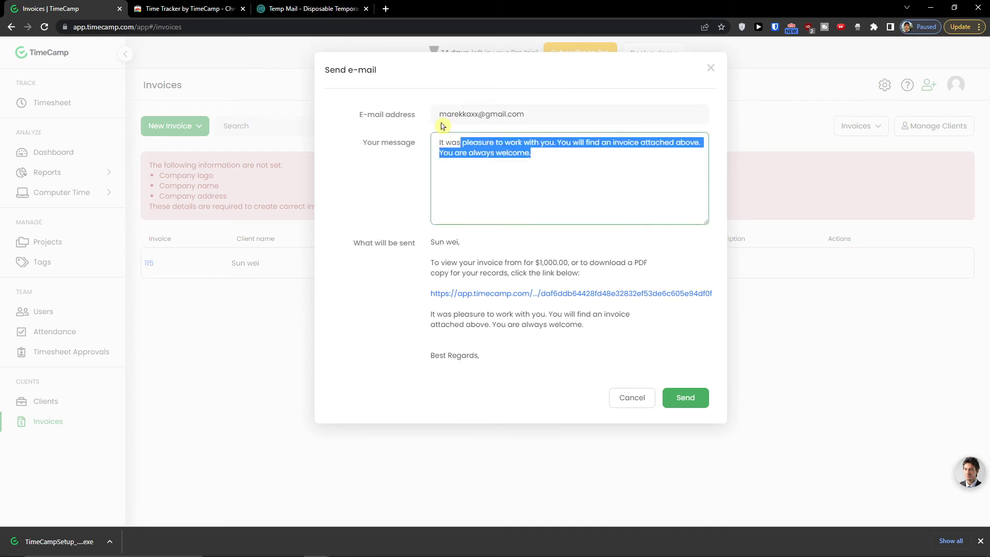
double_click(491, 114)
click(551, 169)
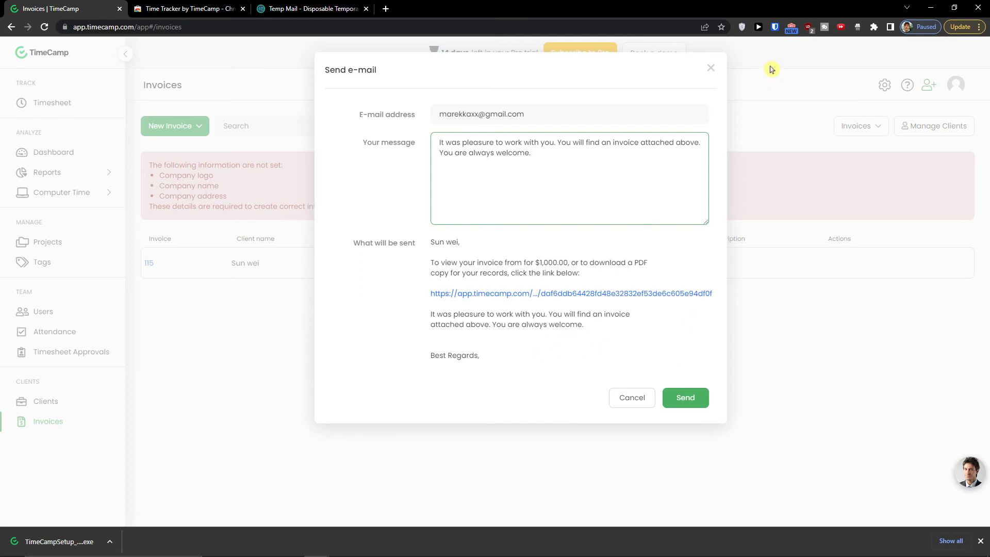
click(715, 69)
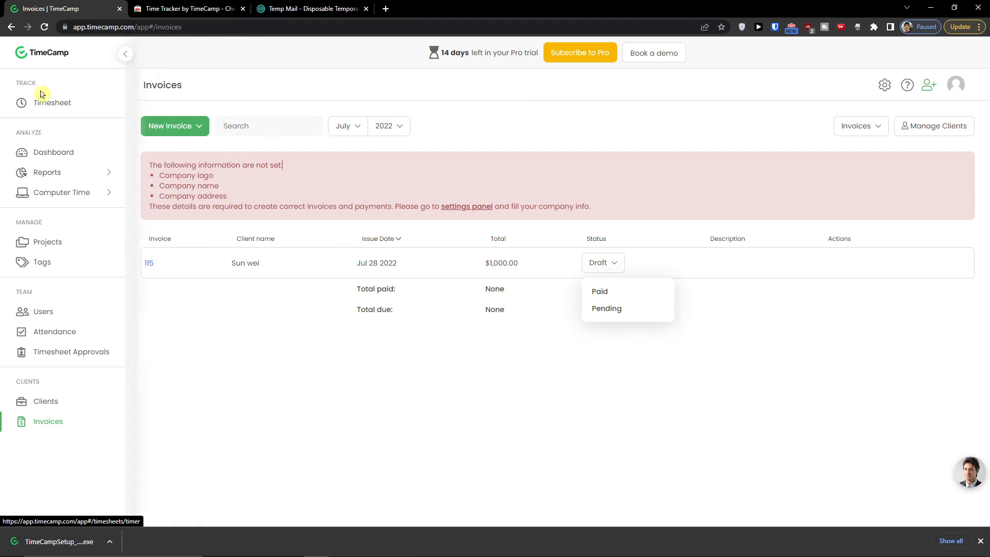
- Record a short timed entry on the Youtube channel project
click(53, 107)
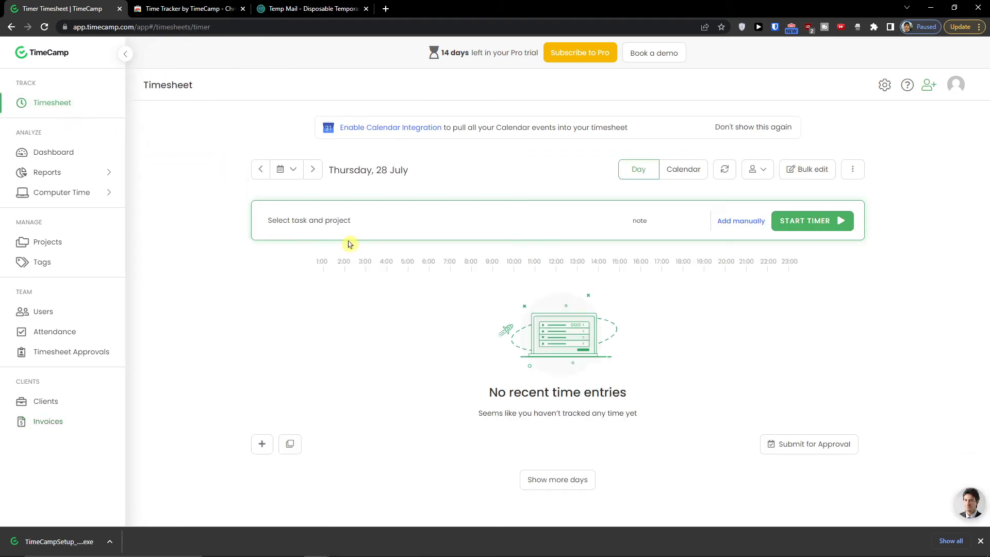
click(283, 225)
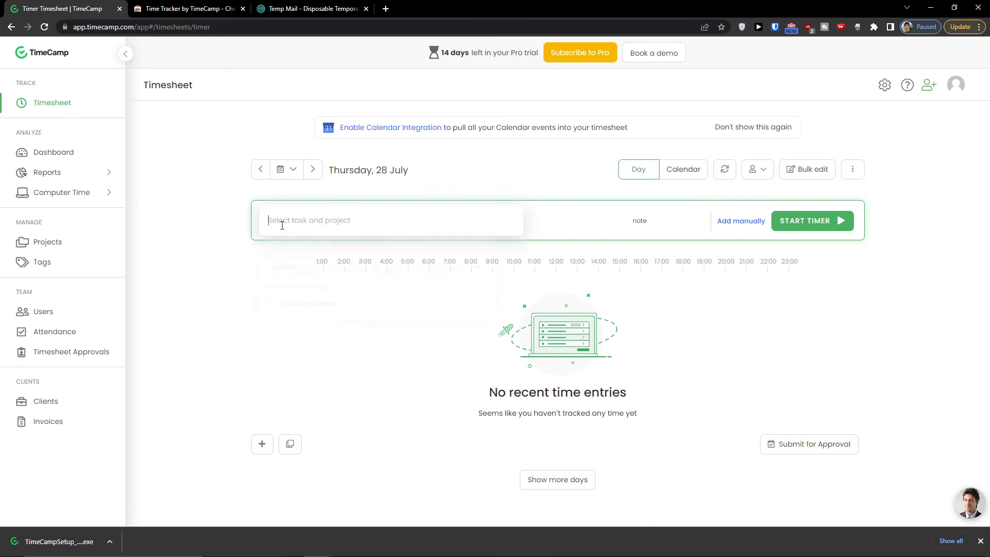
click(263, 225)
click(268, 221)
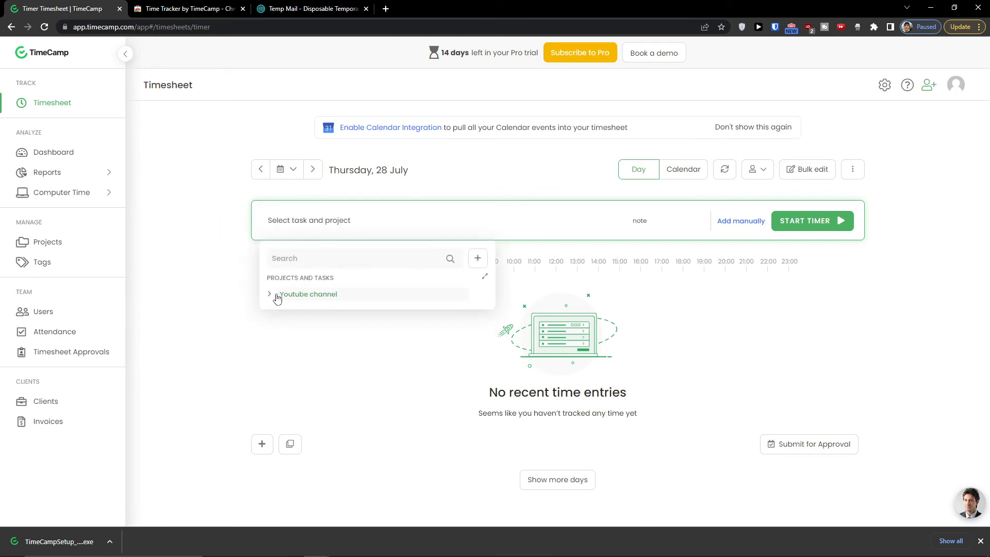
click(271, 294)
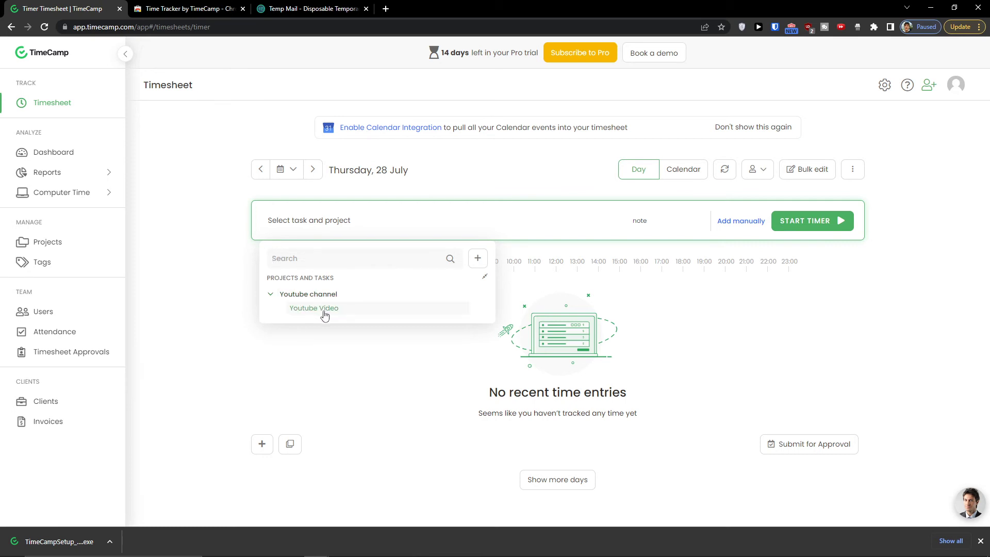
click(317, 295)
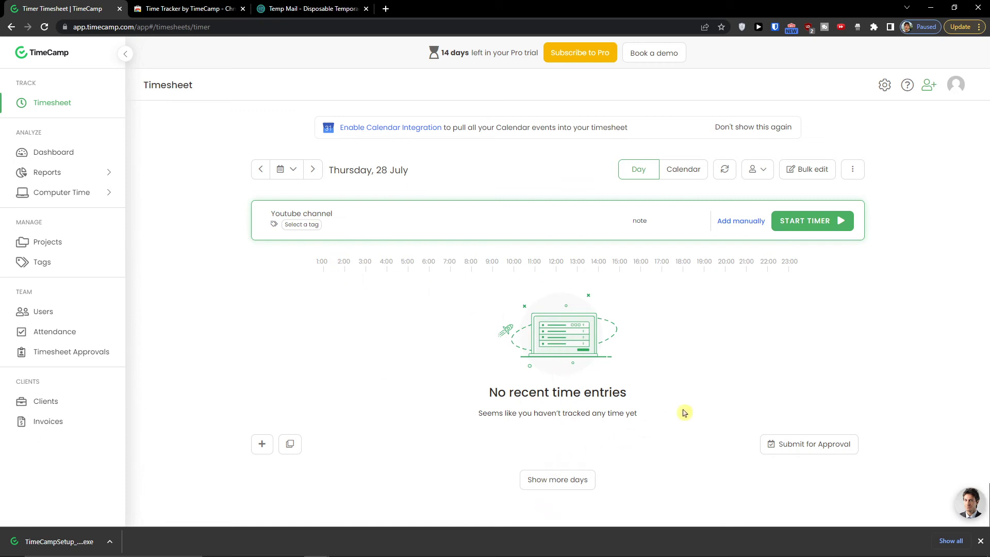
click(807, 227)
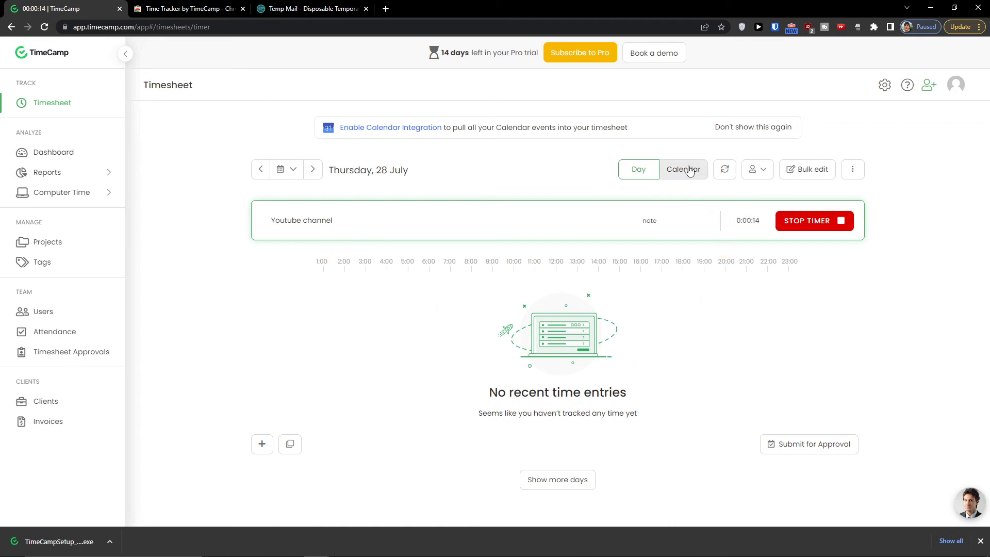
click(653, 170)
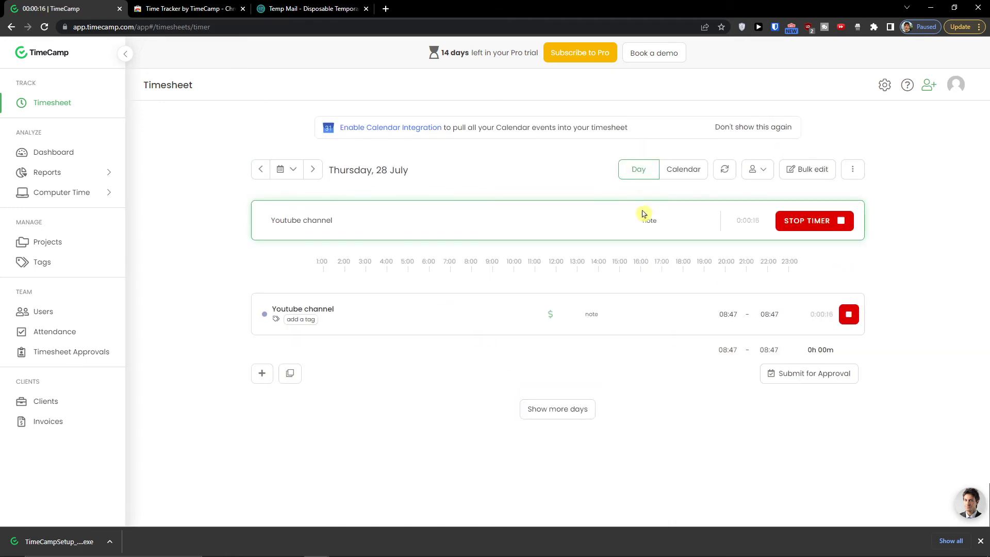
click(848, 315)
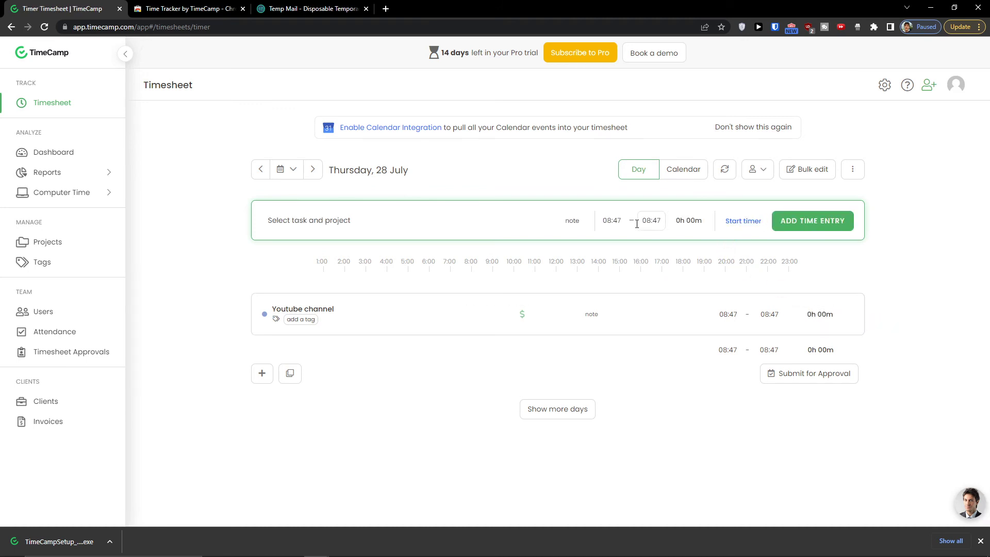
- Add a 2h 00m Youtube channel entry from 06:48 to 08:48
click(611, 222)
text(06)
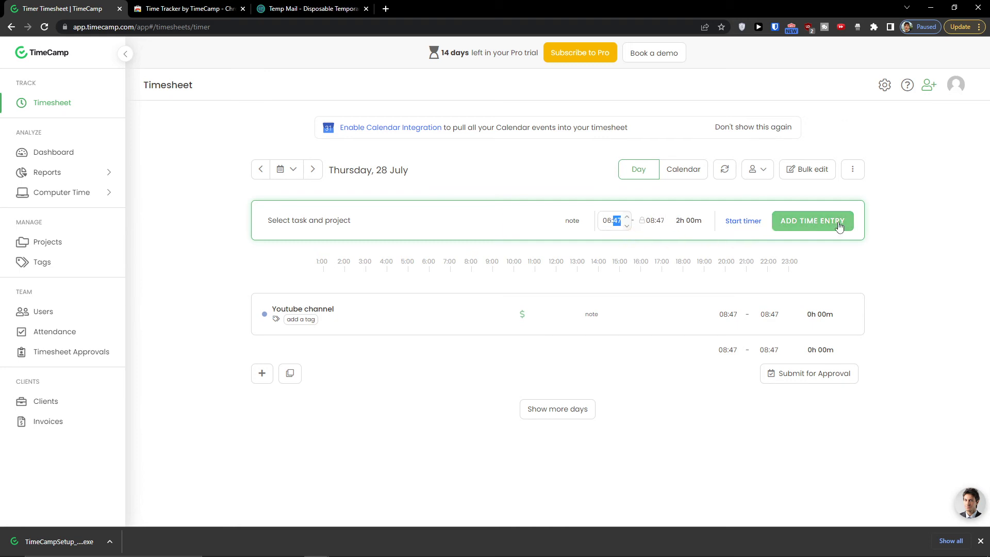
click(839, 225)
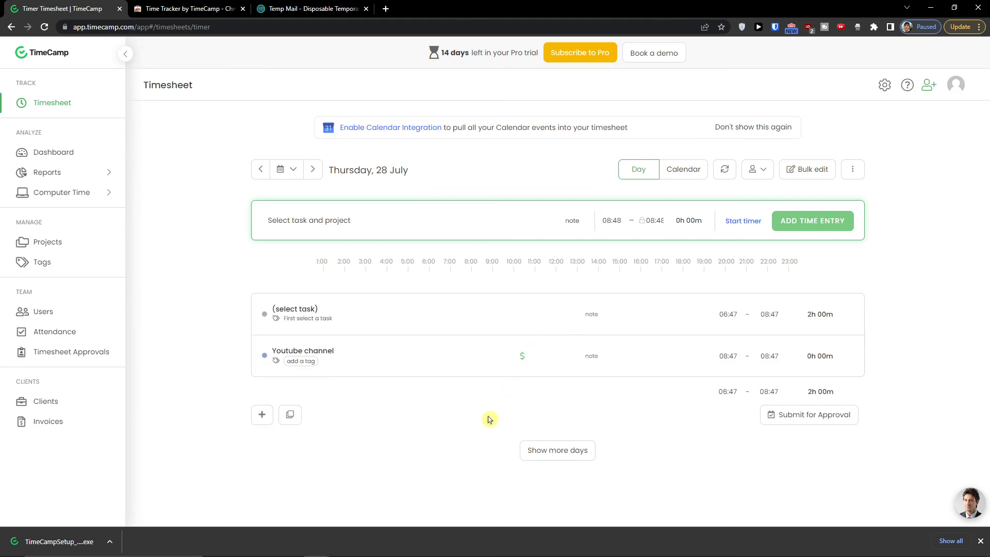
click(550, 314)
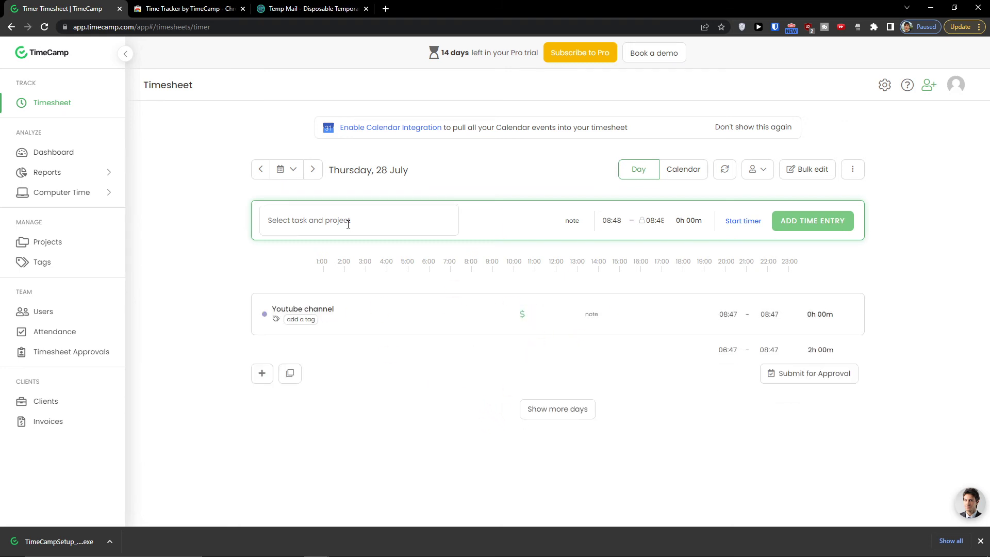
click(347, 221)
click(320, 294)
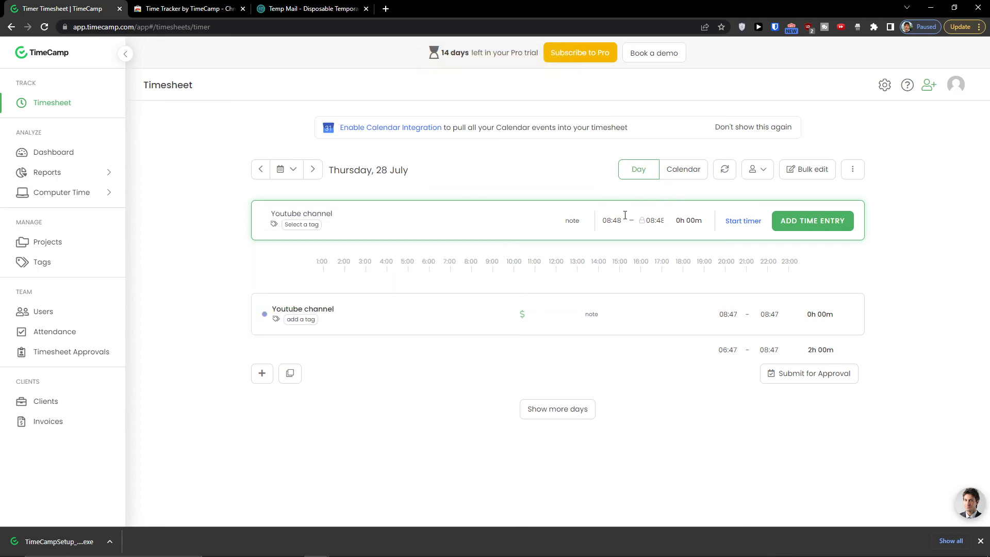
text(06)
click(797, 222)
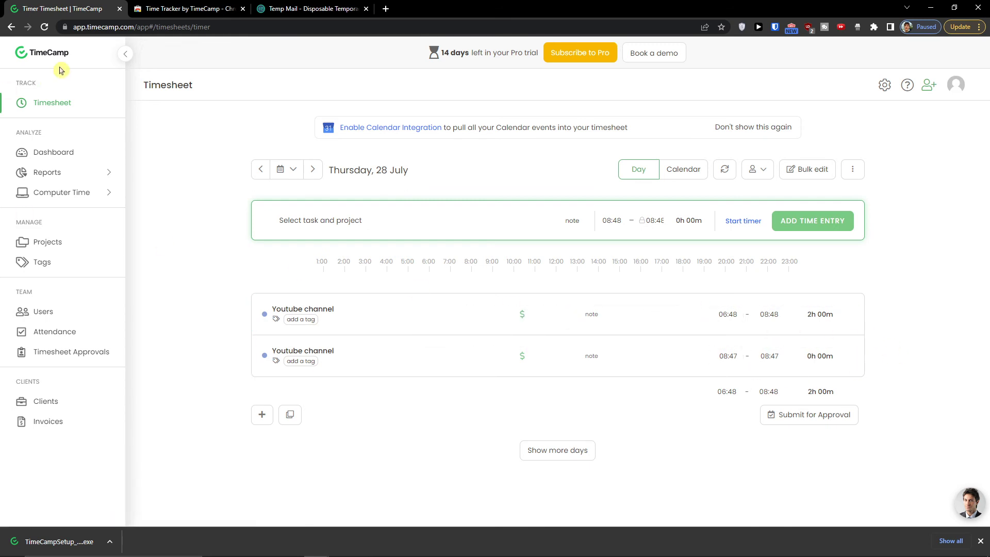
- View the Dashboard and Summary report, then launch the downloaded TimeCampSetup.exe installer
click(101, 151)
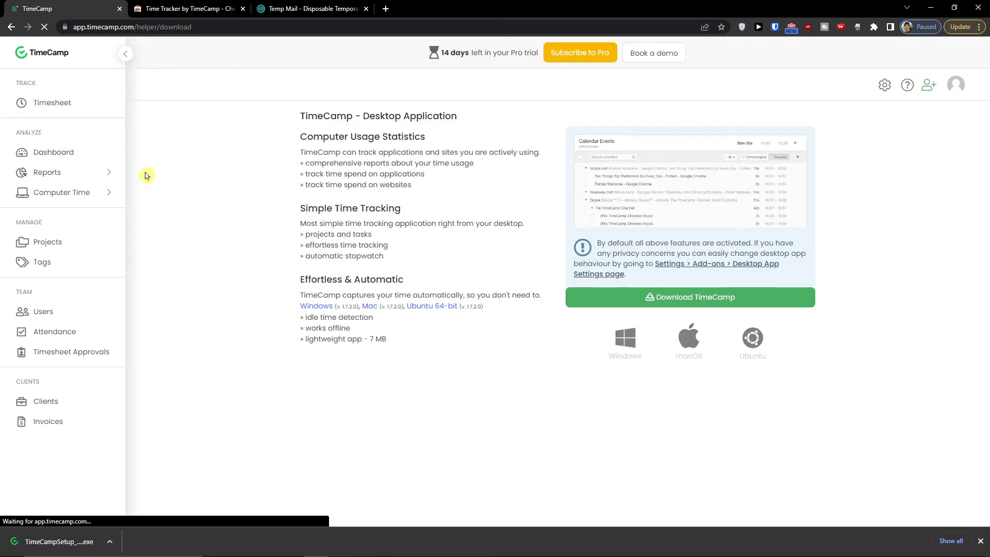
click(67, 172)
click(207, 84)
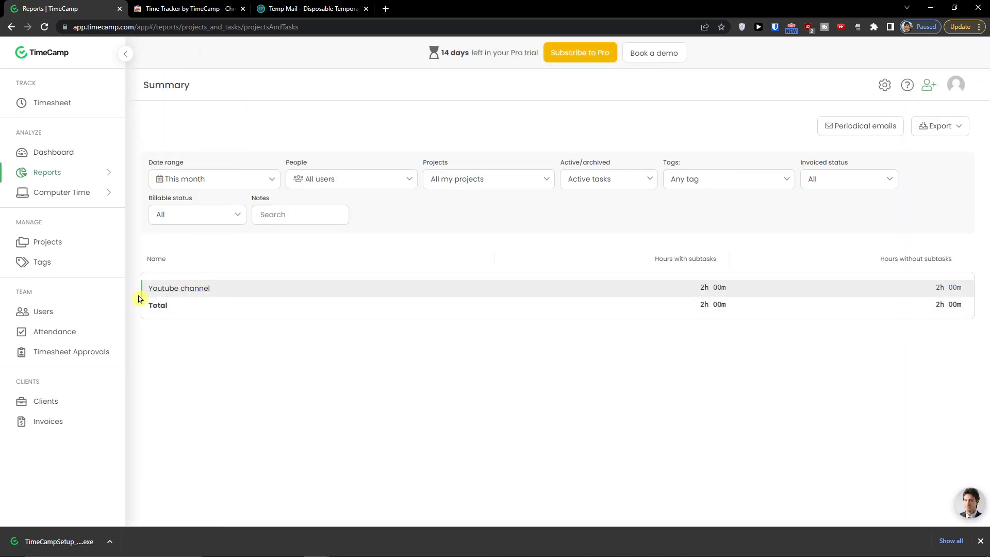
click(99, 103)
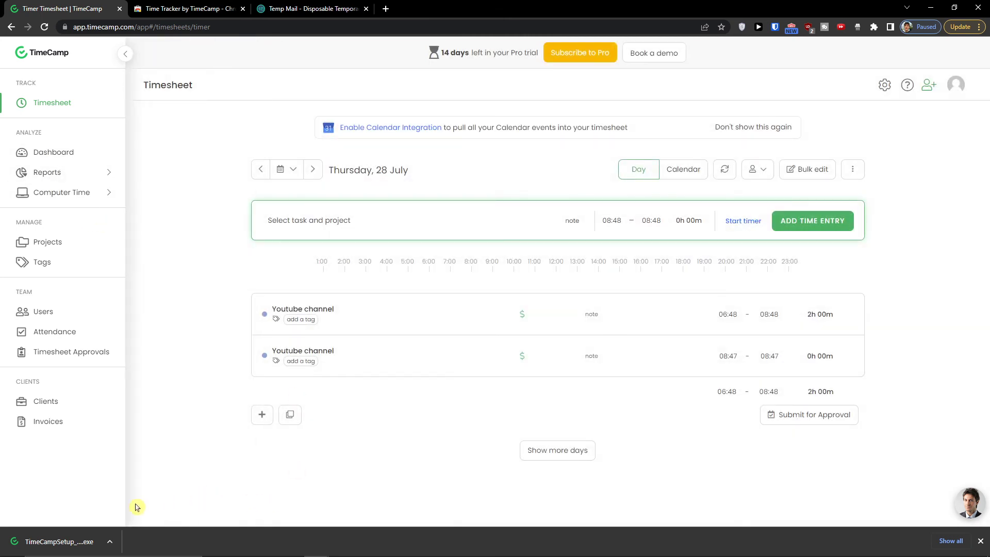
click(66, 539)
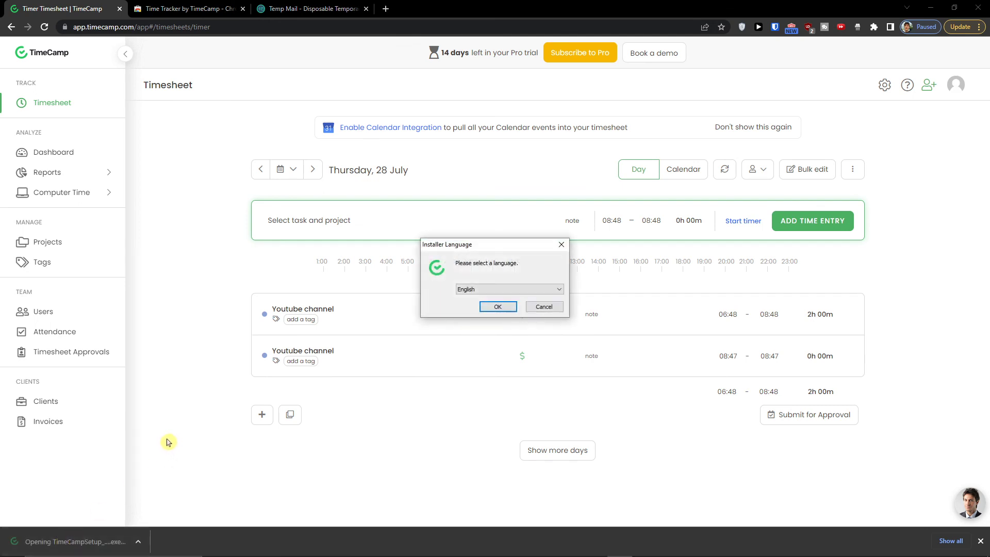
- Install the desktop app in English and open its login dialog
click(500, 306)
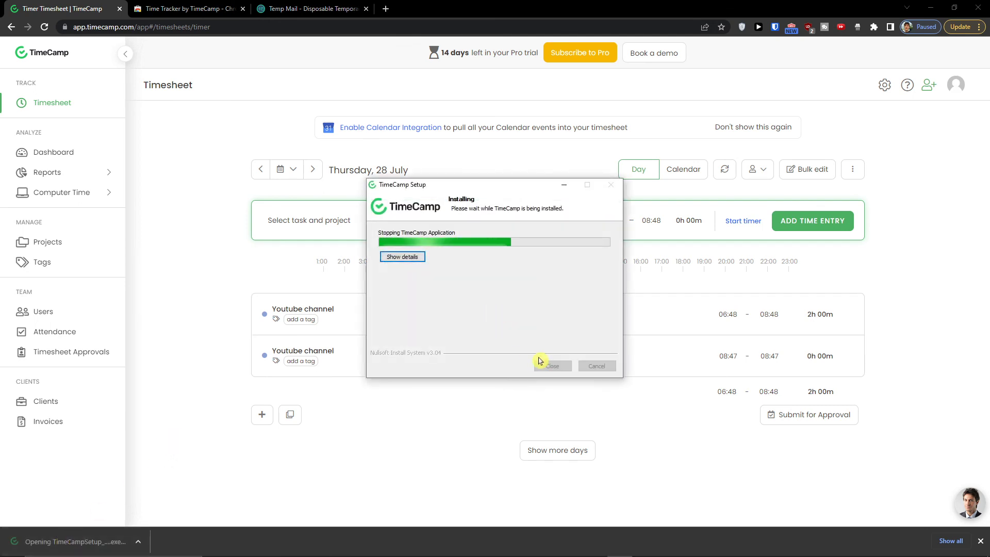
click(540, 361)
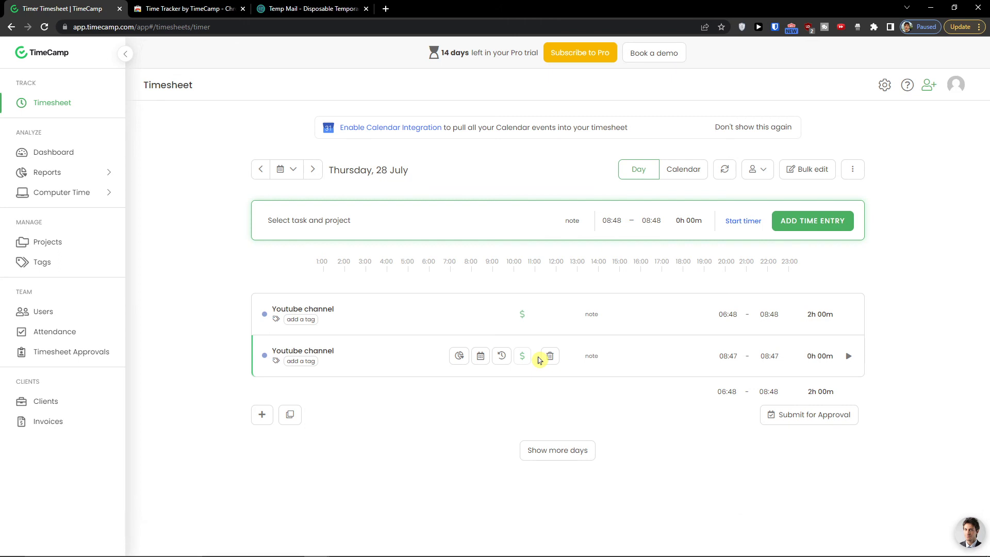
click(613, 552)
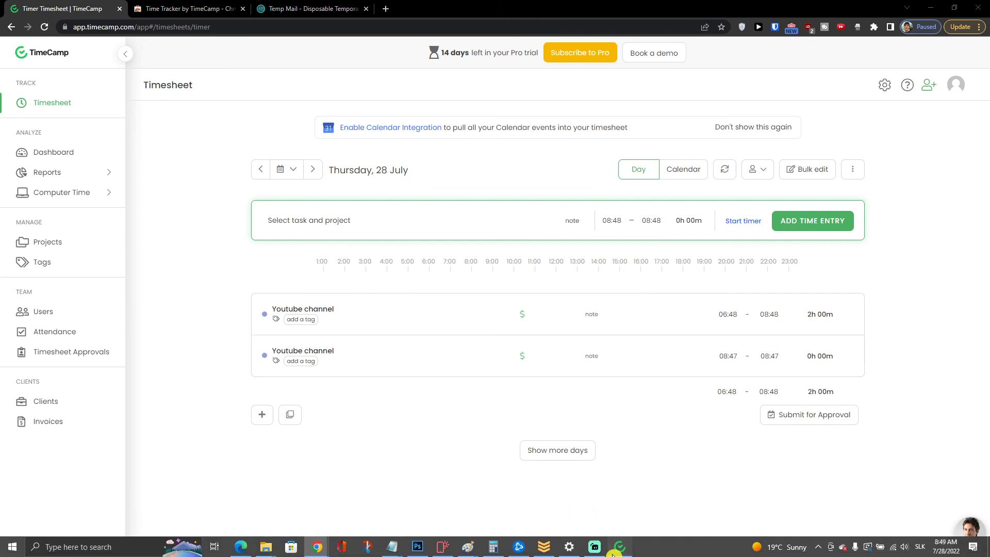
click(468, 314)
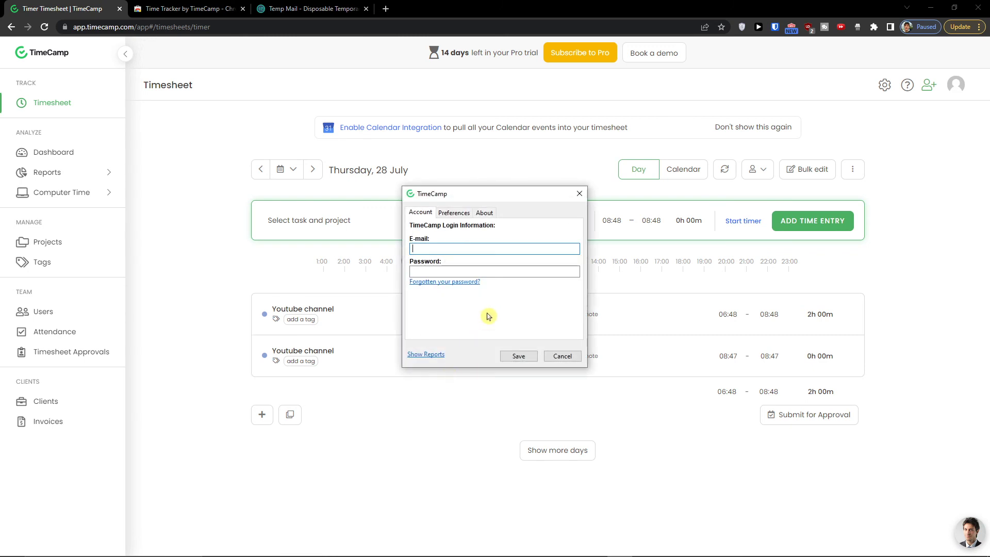
click(457, 214)
click(435, 213)
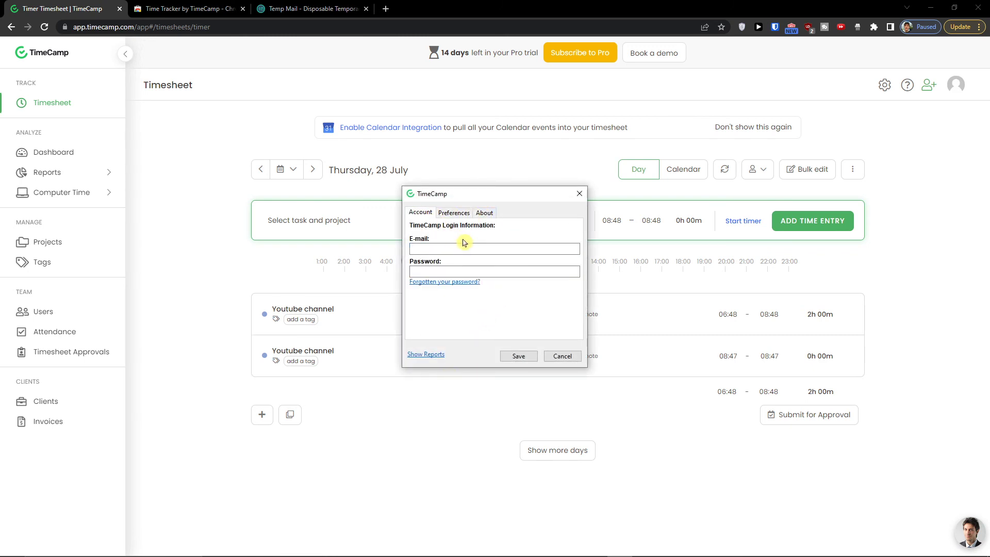
- Sign the desktop app in with the copied temporary e-mail address and the account password
click(340, 9)
click(595, 146)
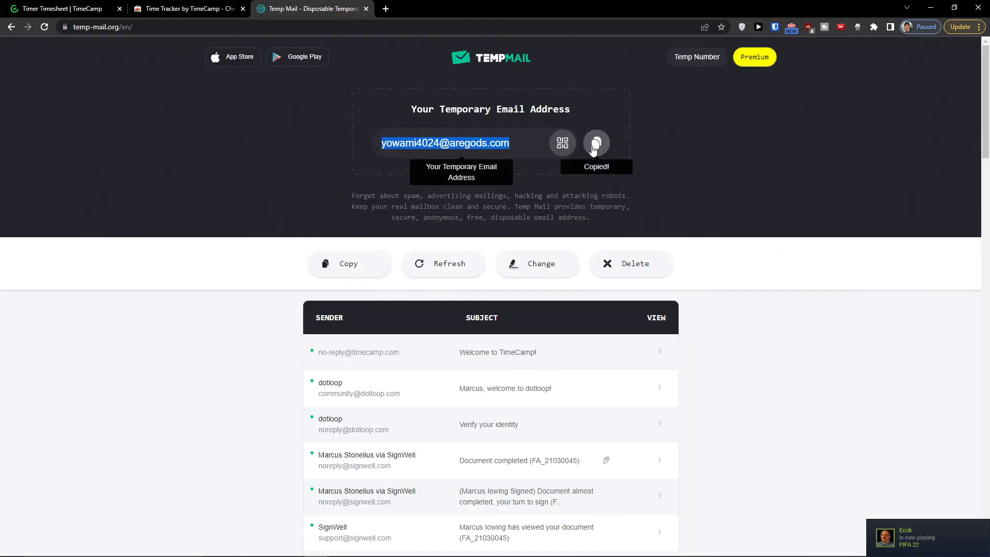
key(super+Tab)
key(Escape)
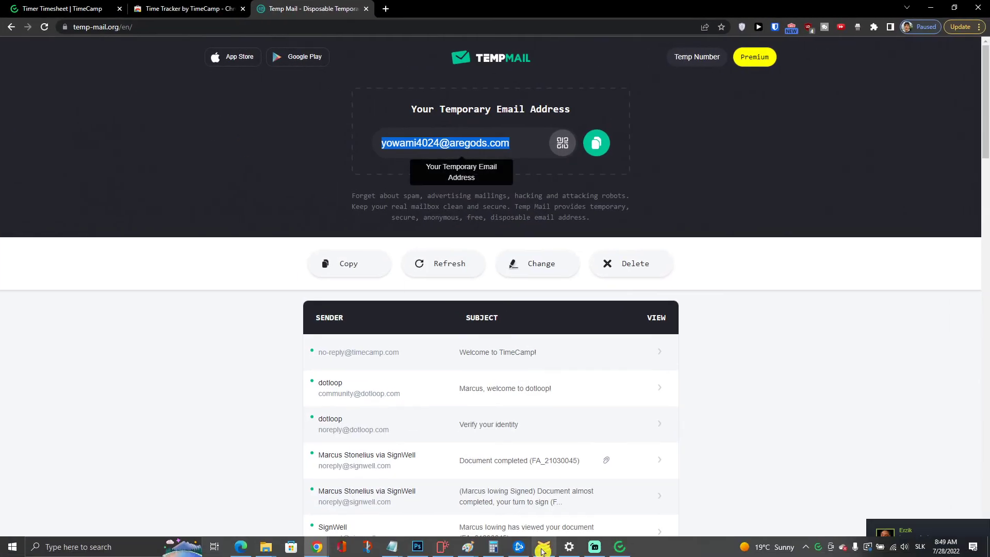
click(543, 550)
click(487, 272)
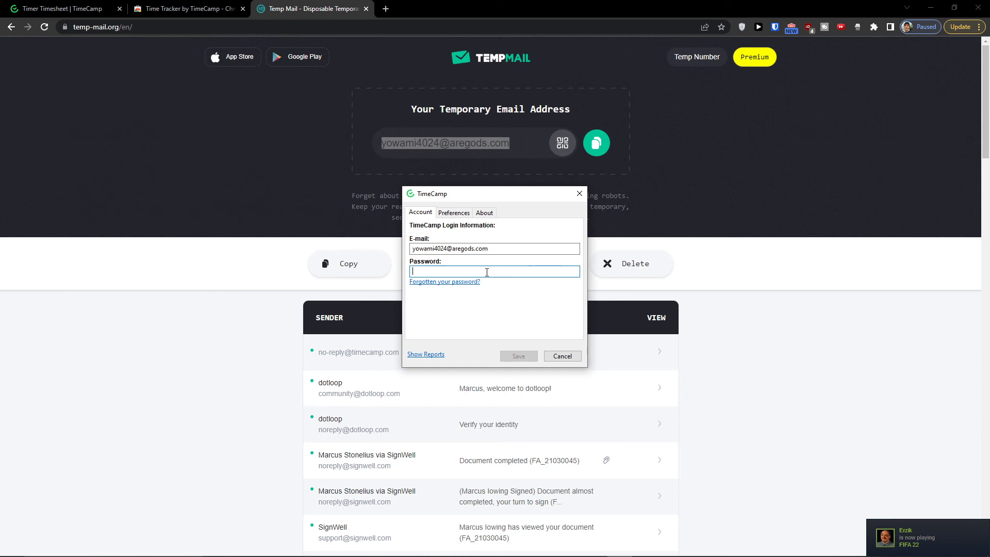
text(•••••)
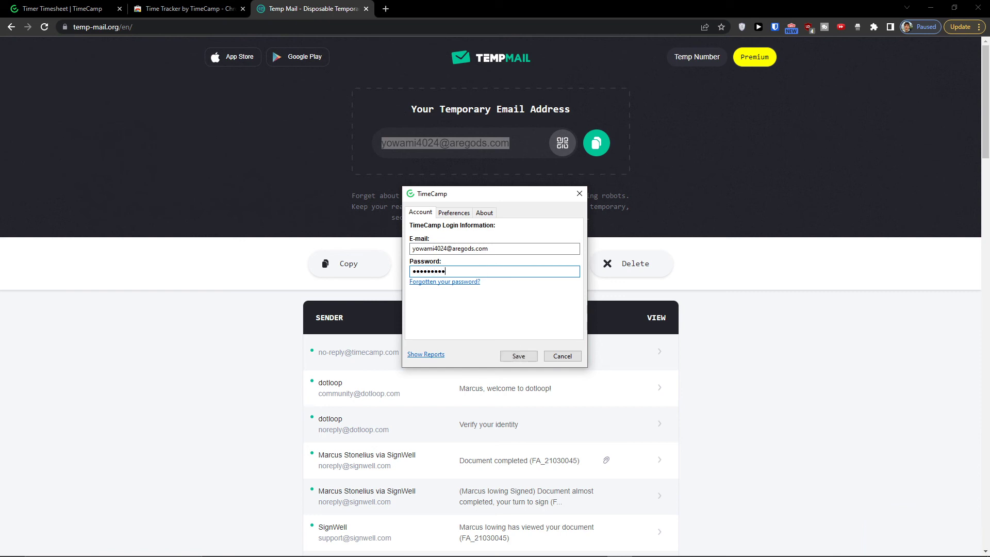
click(519, 360)
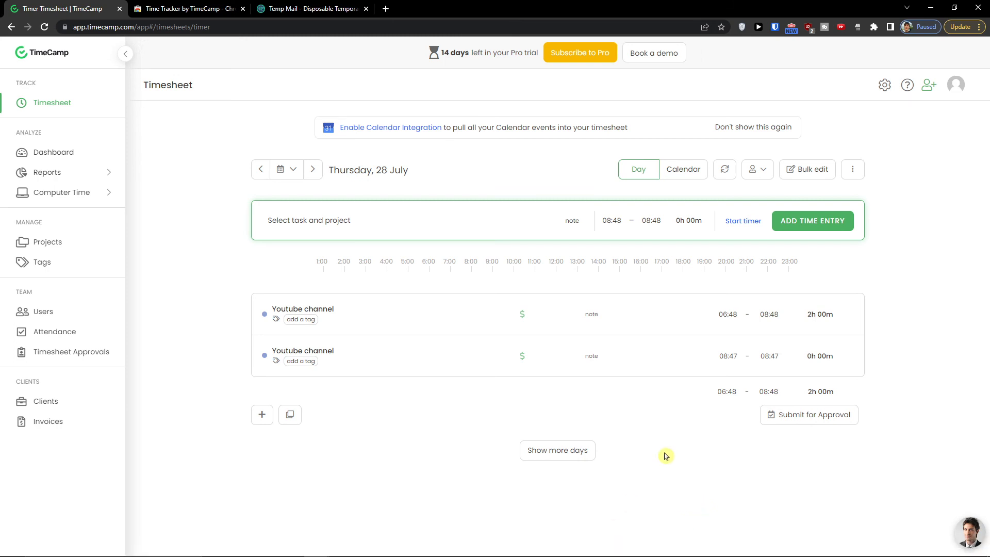
key(super)
- Open the web timesheet from the TimeCamp tray icon's menu
text(timecamp)
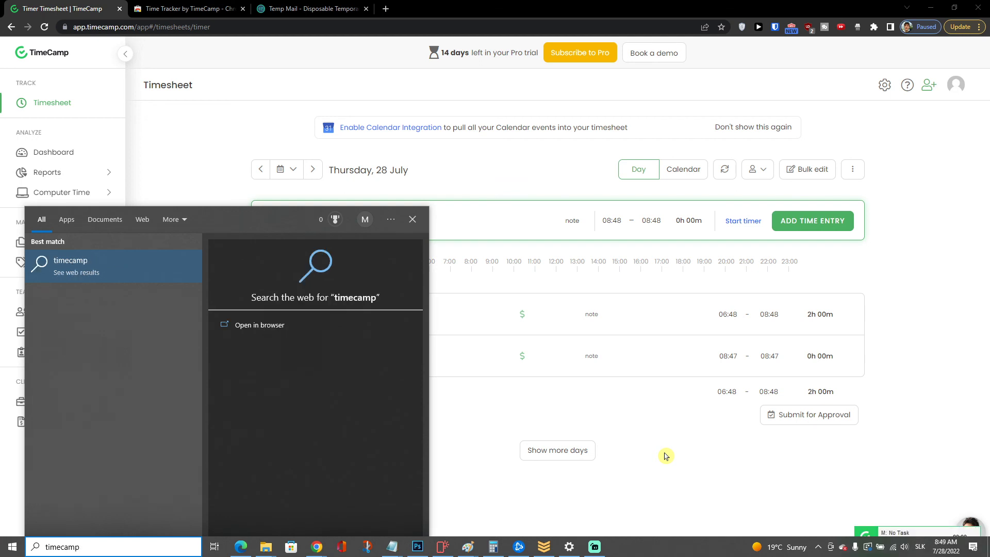
key(Escape)
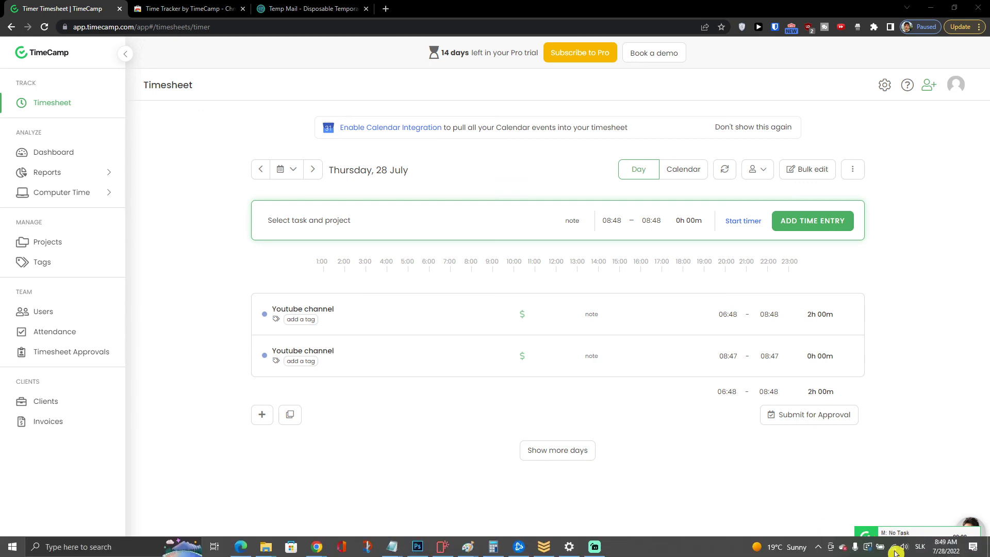
click(818, 547)
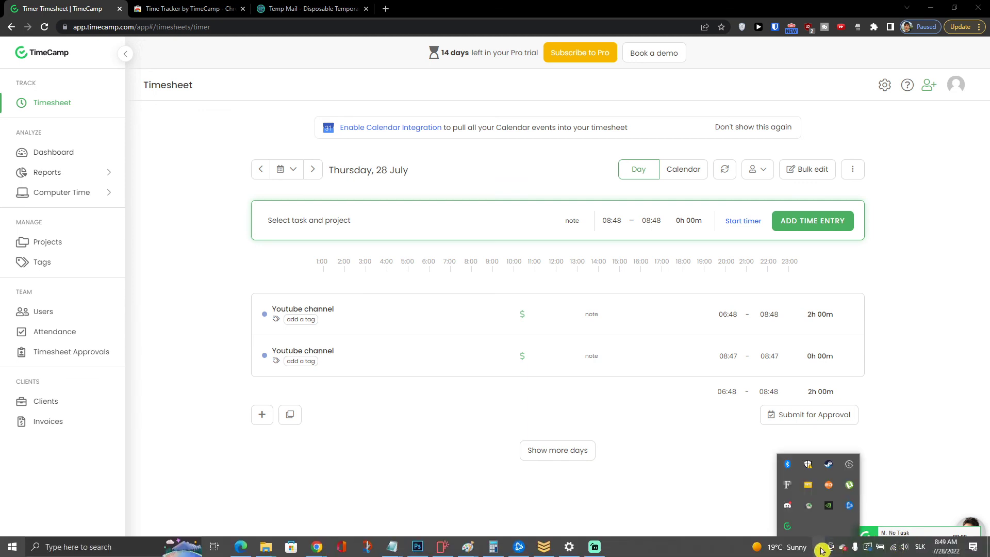
click(786, 530)
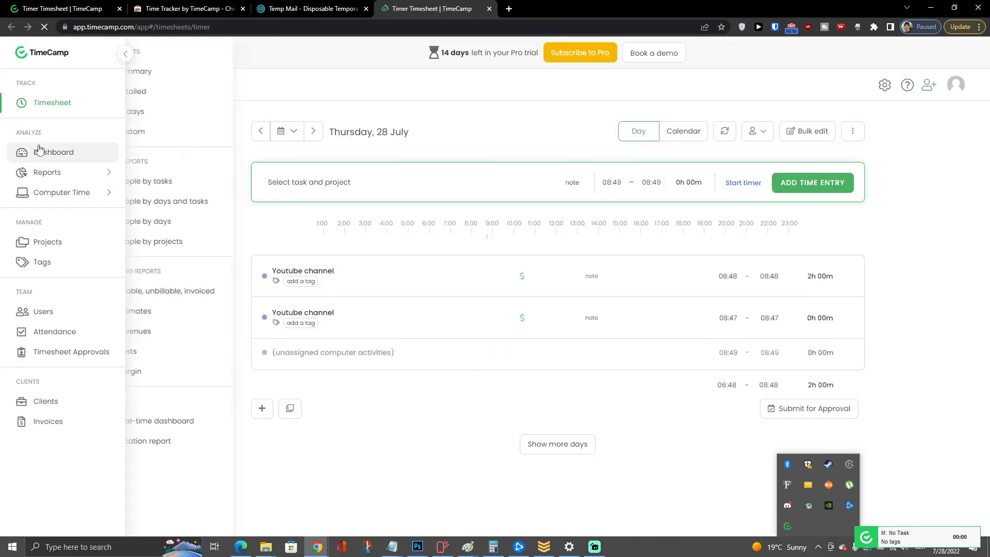
- Review the Dashboard, return to the Timesheet, and view the Time Tracker extension page
click(38, 152)
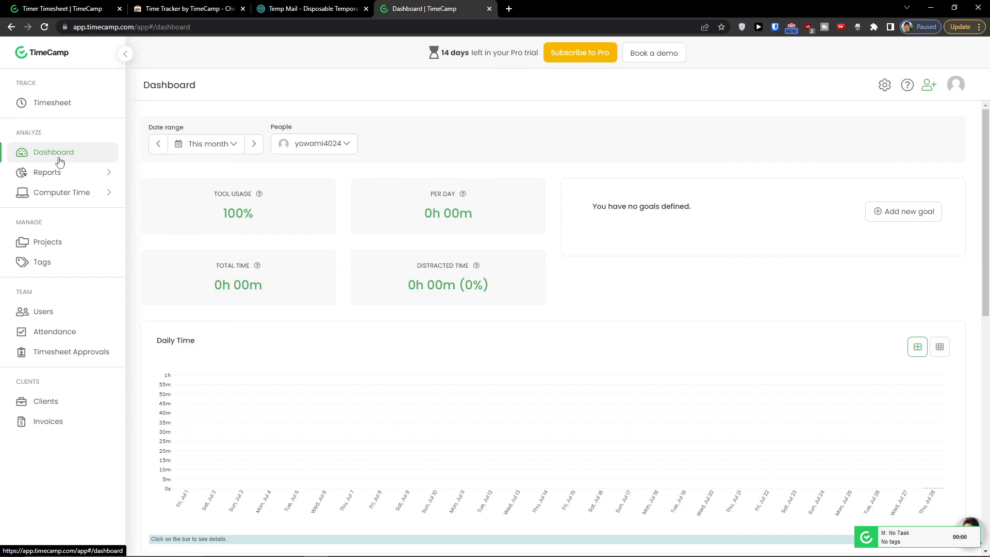
scroll(309, 217, down, 10)
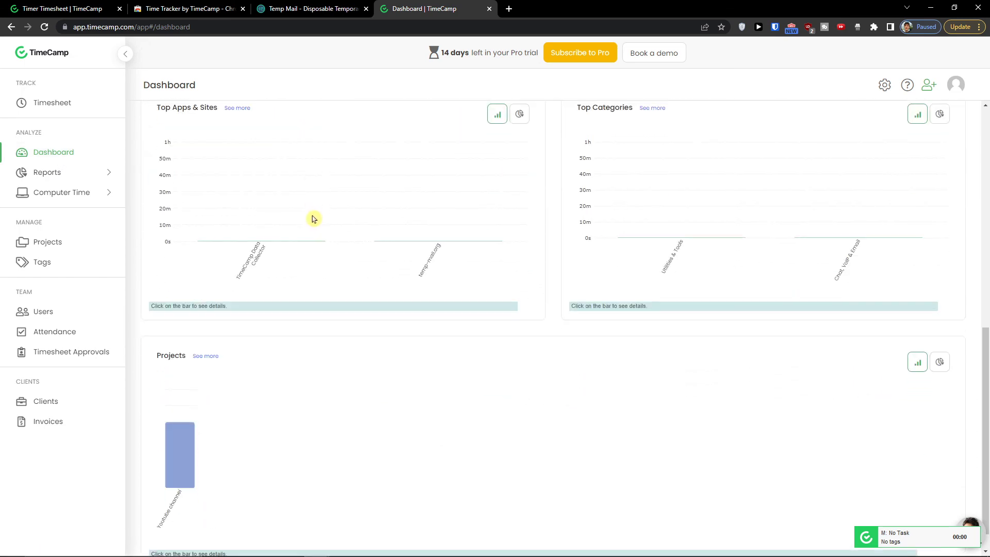
scroll(312, 219, up, 10)
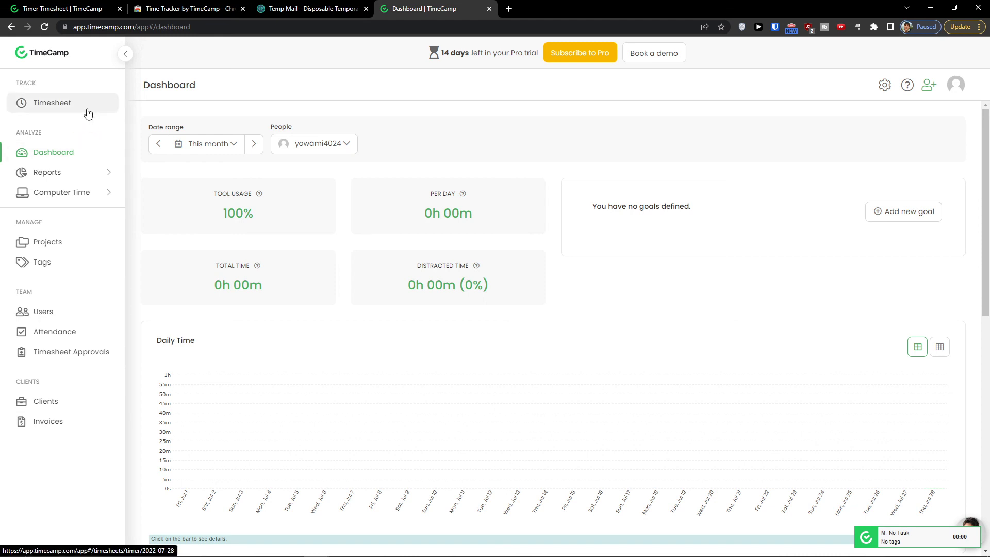
click(88, 113)
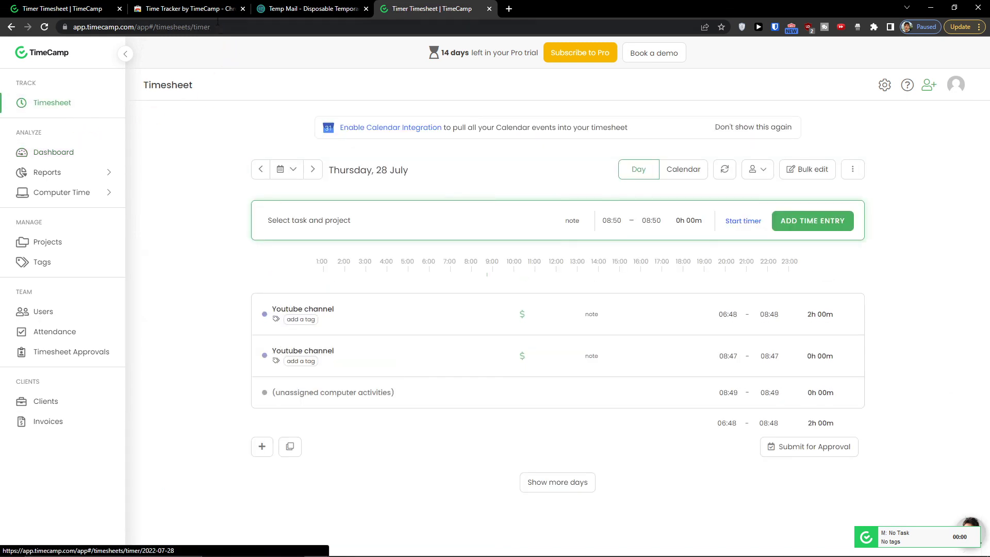
click(204, 4)
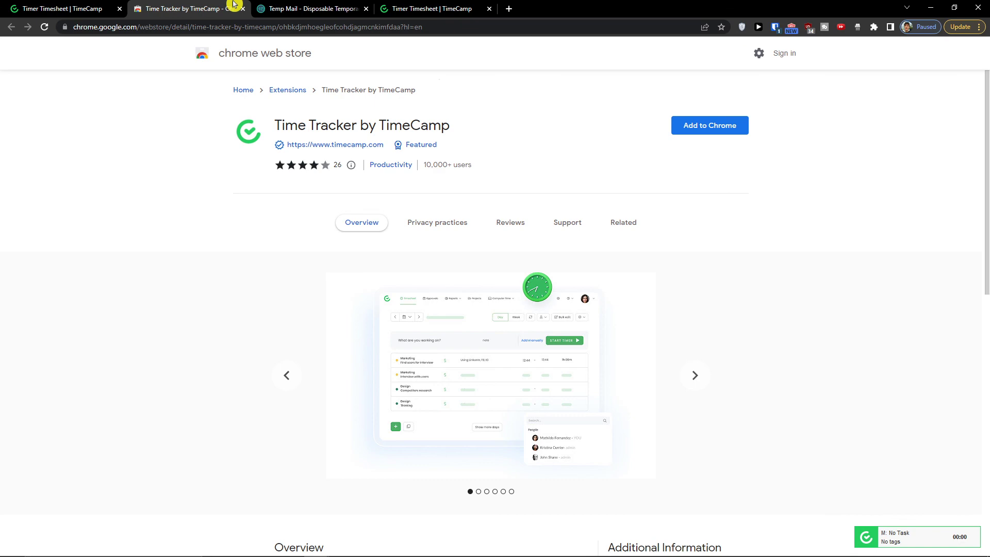
click(309, 8)
- View the Billing subscription plans, then the Integrations page via the gear menu
click(434, 9)
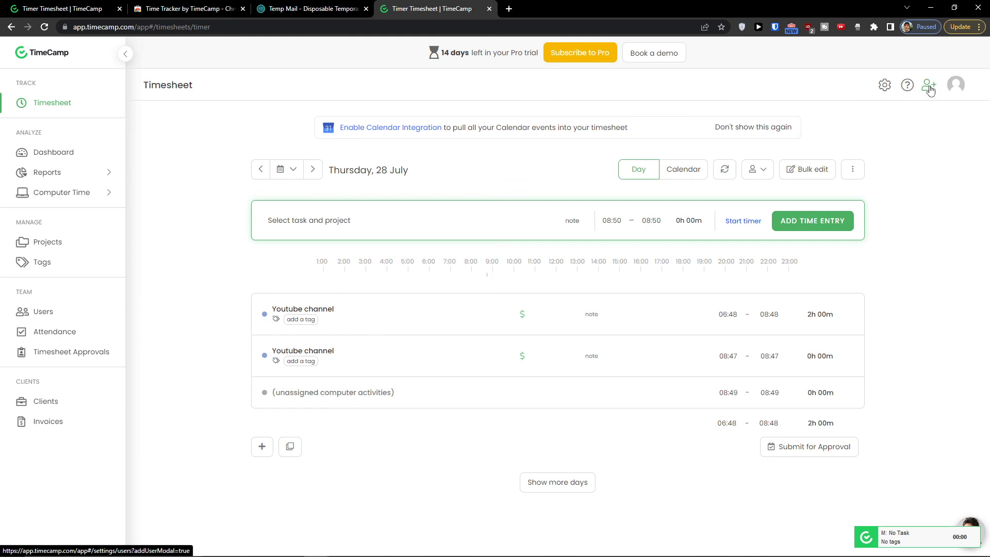
mouse_move(881, 92)
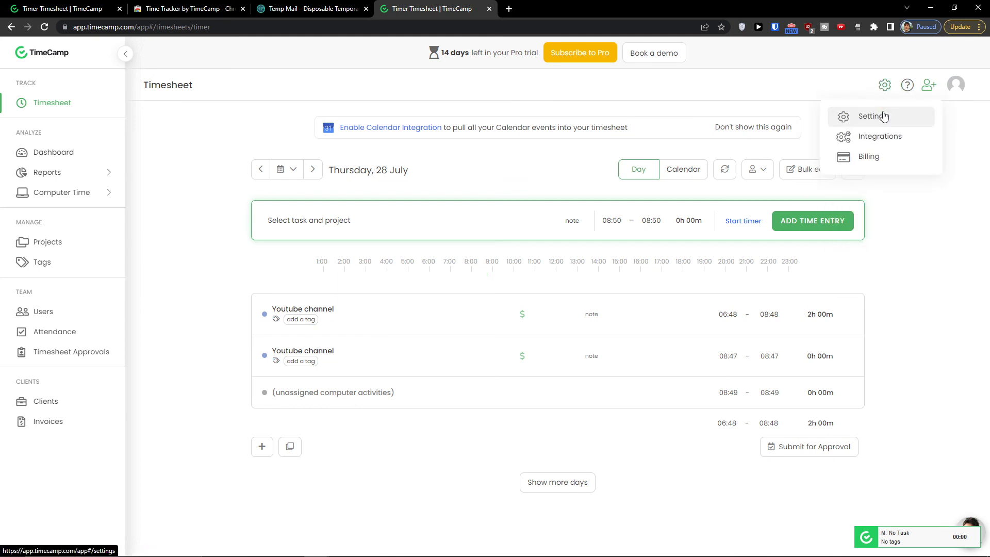
click(881, 162)
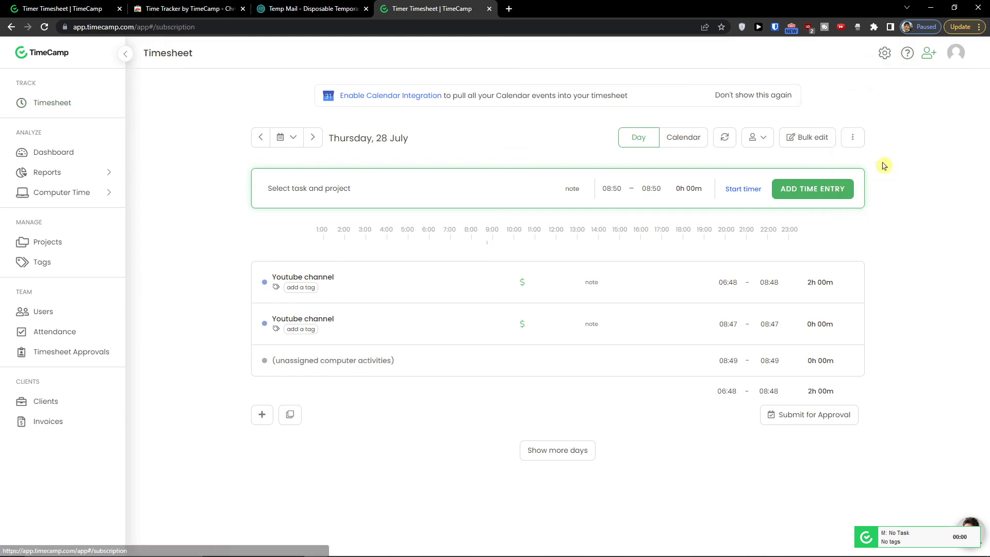
mouse_move(887, 68)
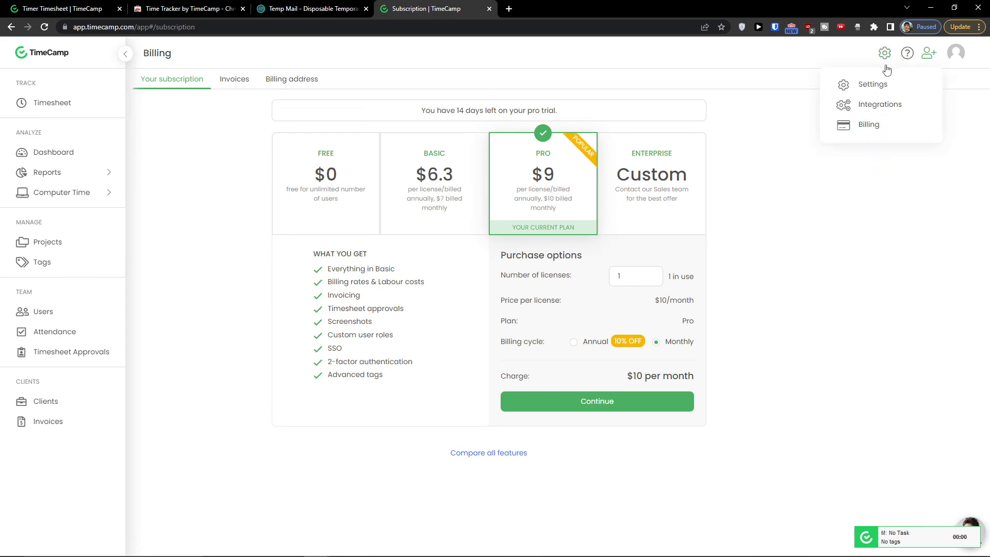
click(880, 105)
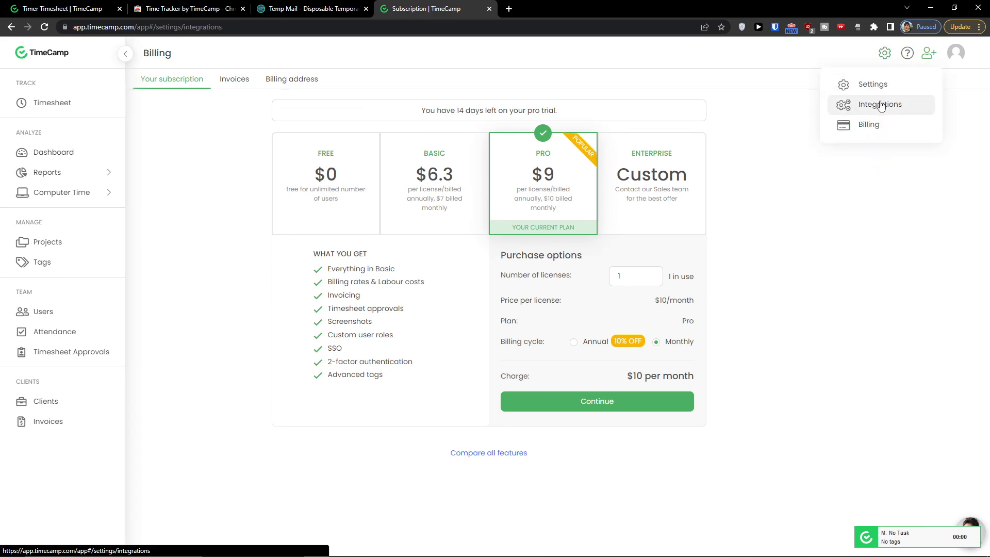
scroll(681, 279, down, 7)
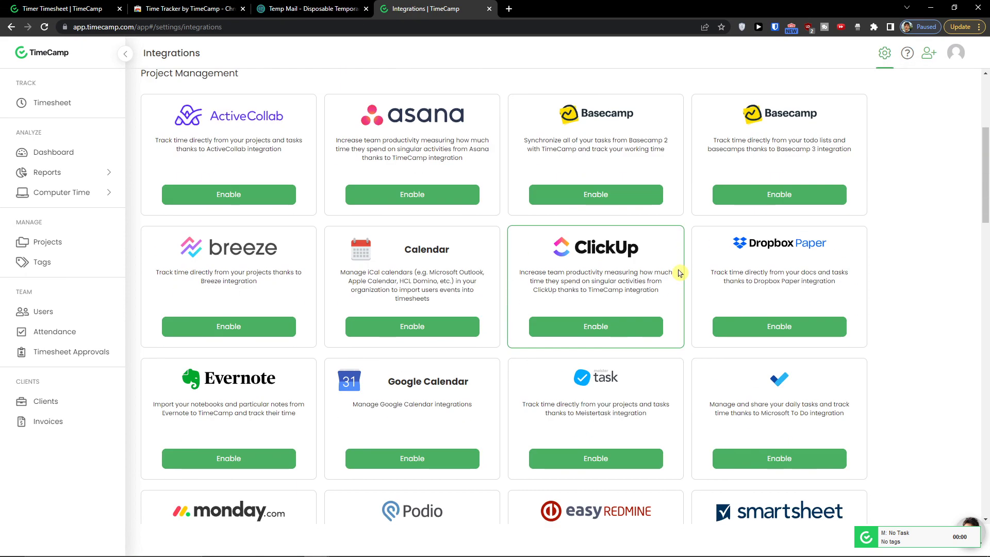
scroll(707, 290, down, 7)
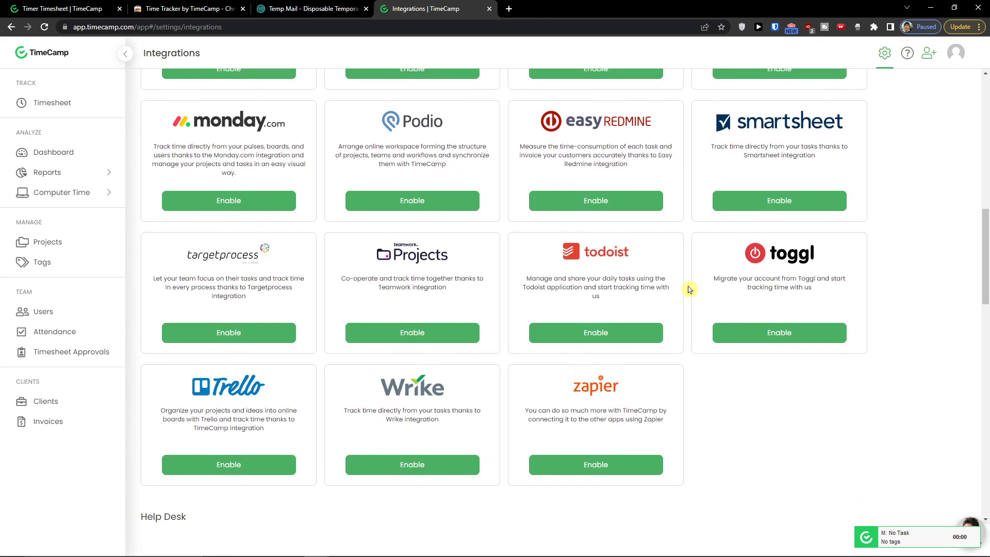
scroll(689, 290, down, 5)
scroll(690, 258, up, 3)
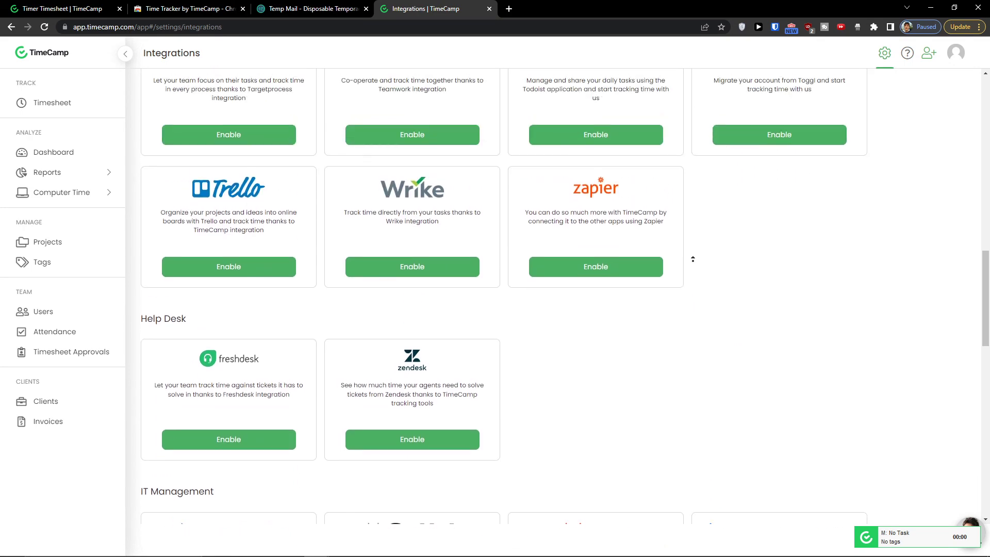
scroll(689, 314, down, 4)
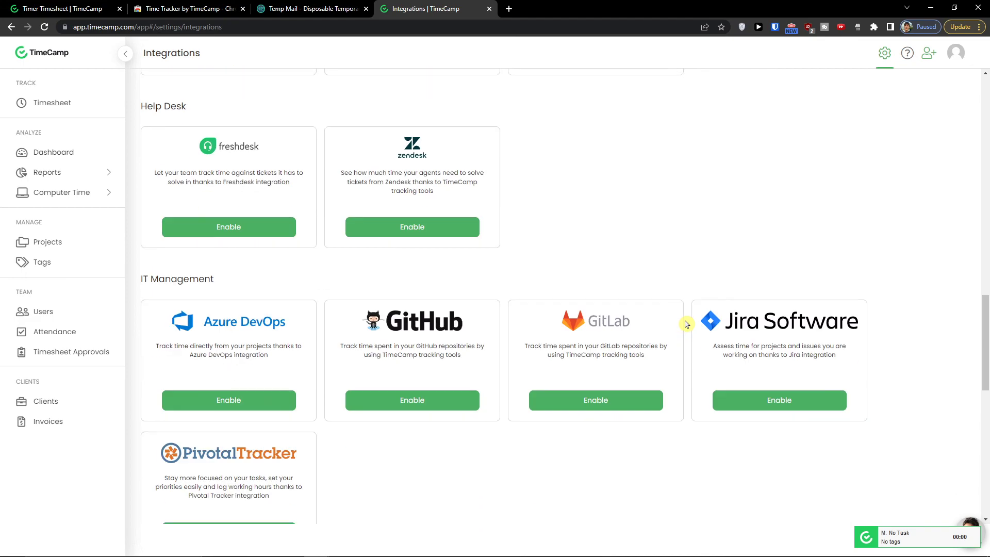
scroll(686, 322, up, 7)
scroll(687, 324, up, 5)
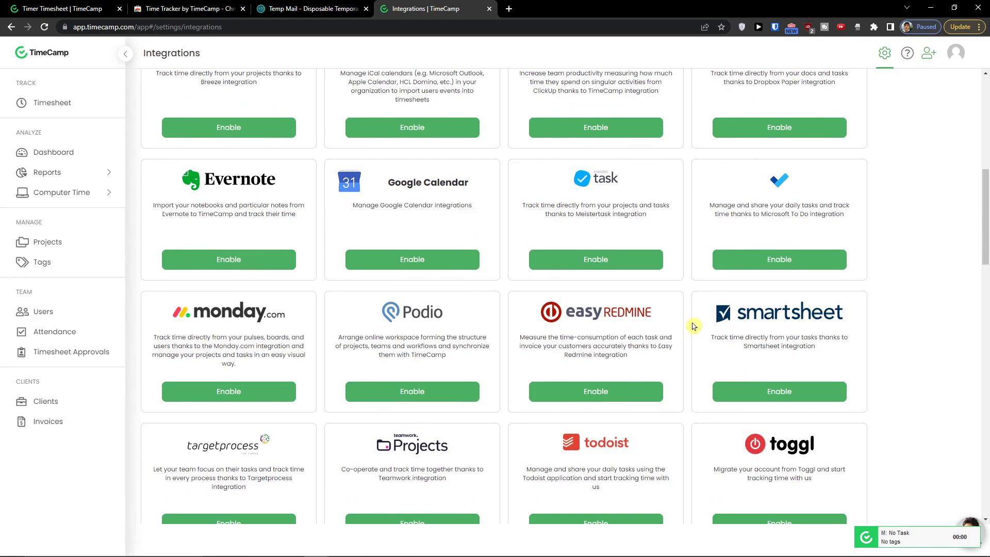
scroll(686, 322, down, 7)
scroll(684, 322, up, 5)
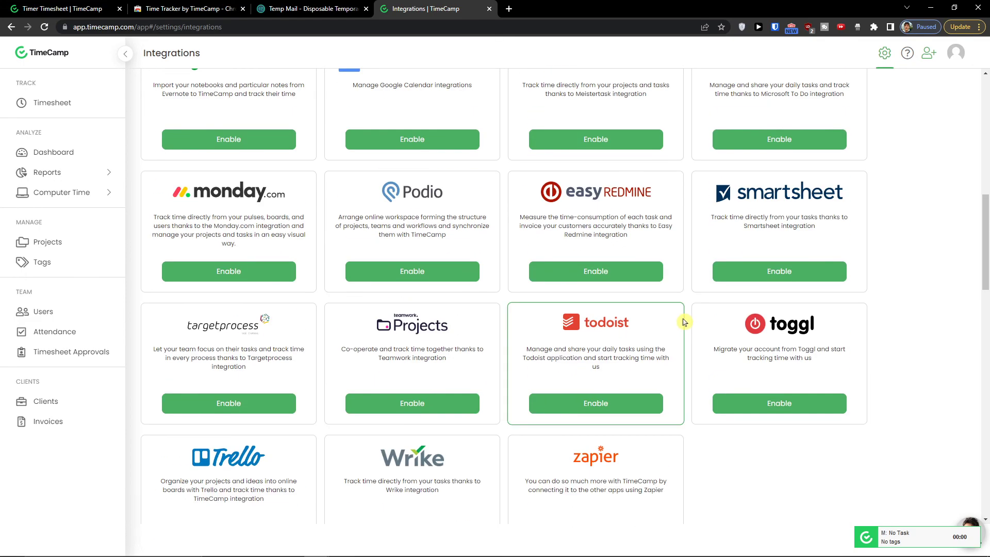
scroll(685, 322, up, 7)
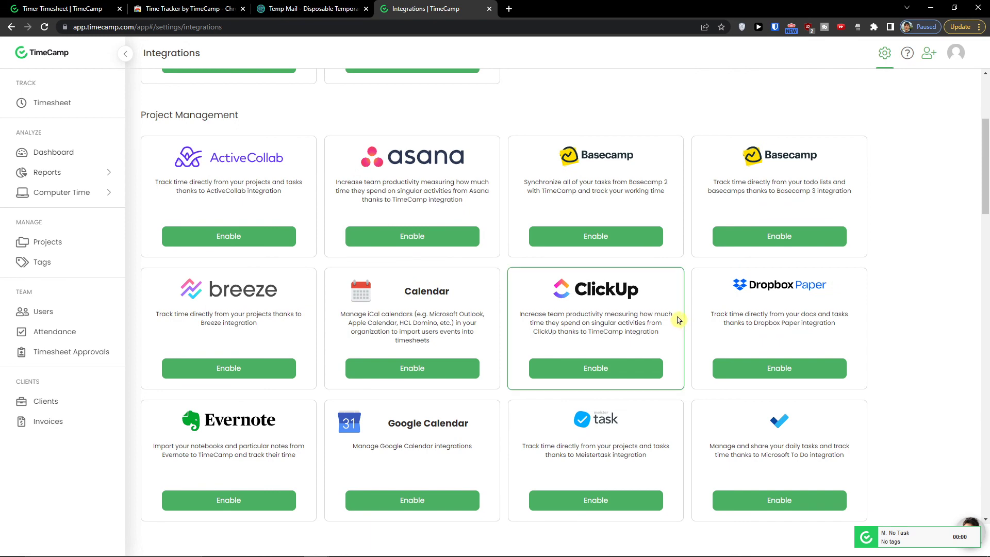
scroll(677, 319, up, 2)
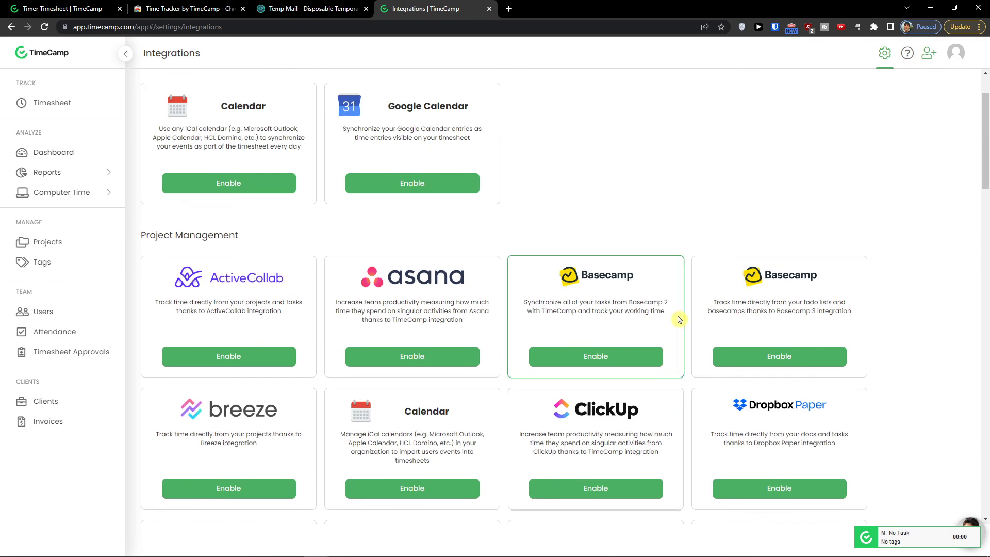